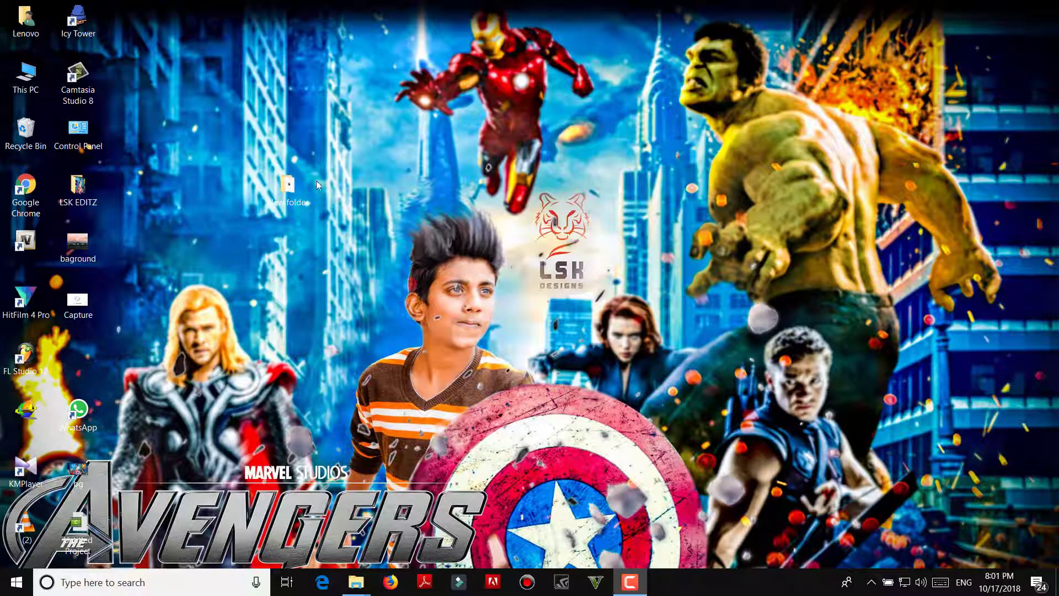
Step: Open the desktop's New folder and maximise its Explorer window
double_click(293, 185)
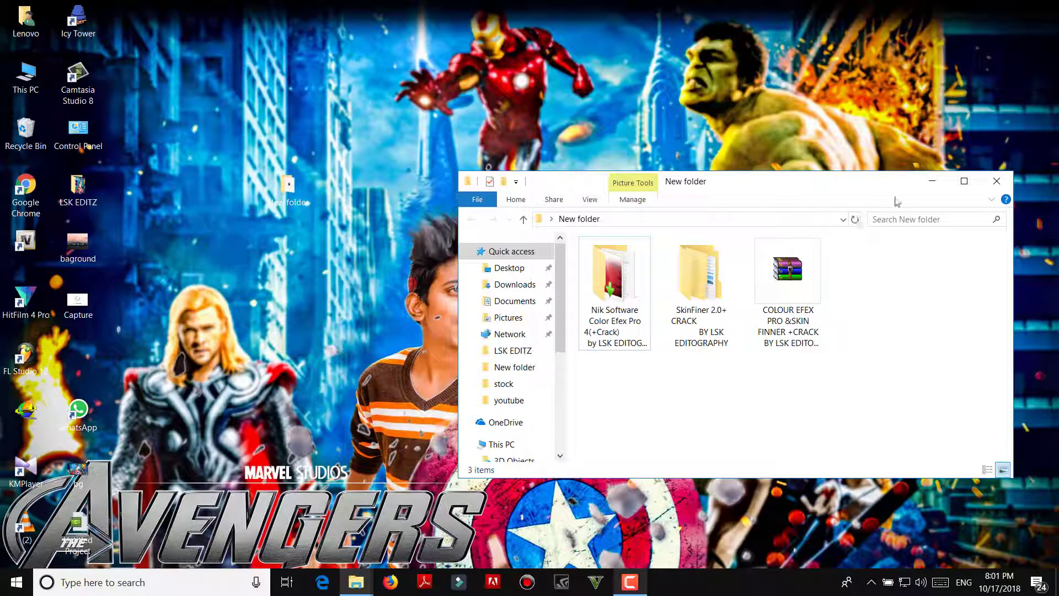
click(964, 181)
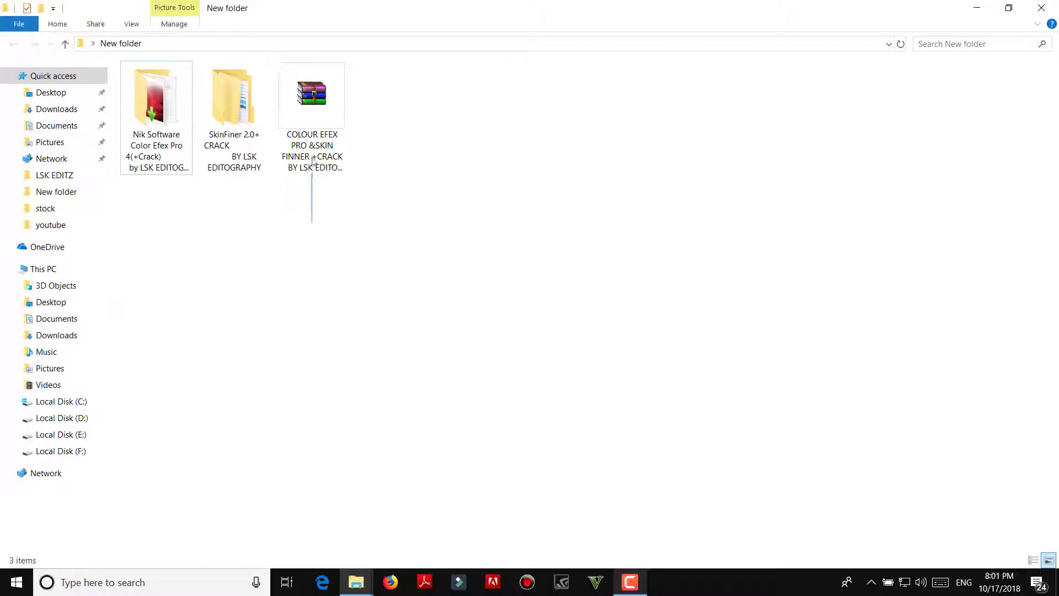
Step: Extract the COLOUR EFEX archive here, replacing existing files, and select the two extracted folders
drag(314, 160, 331, 199)
right_click(308, 109)
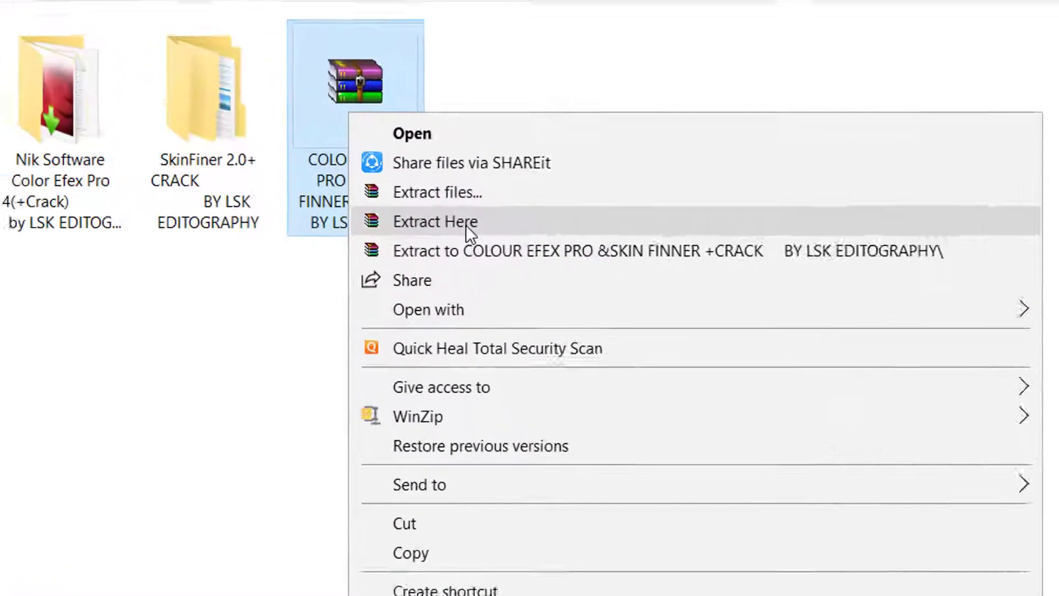
click(370, 167)
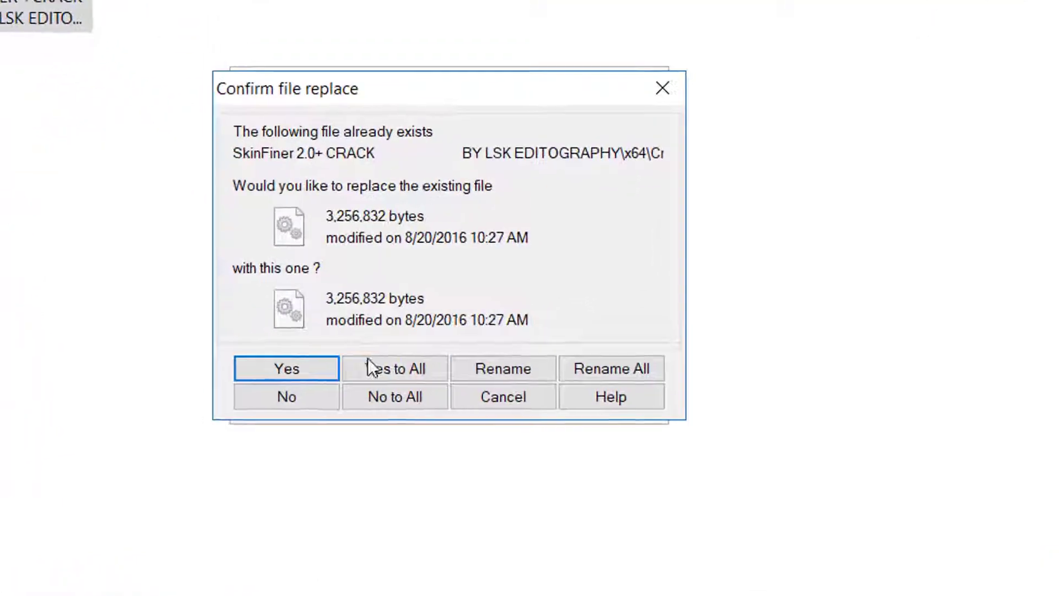
click(368, 361)
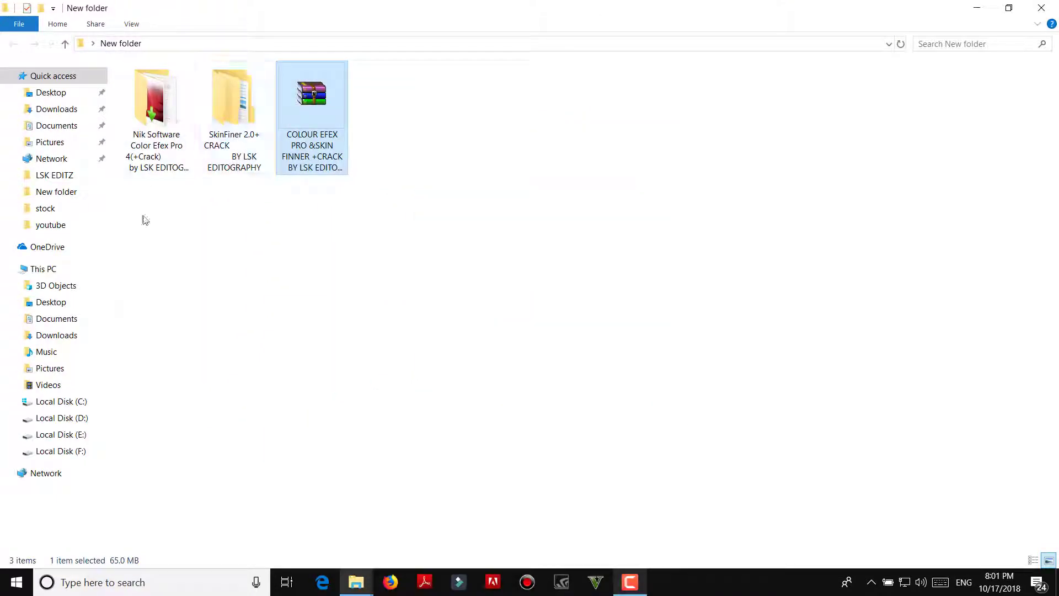
drag(163, 234, 250, 158)
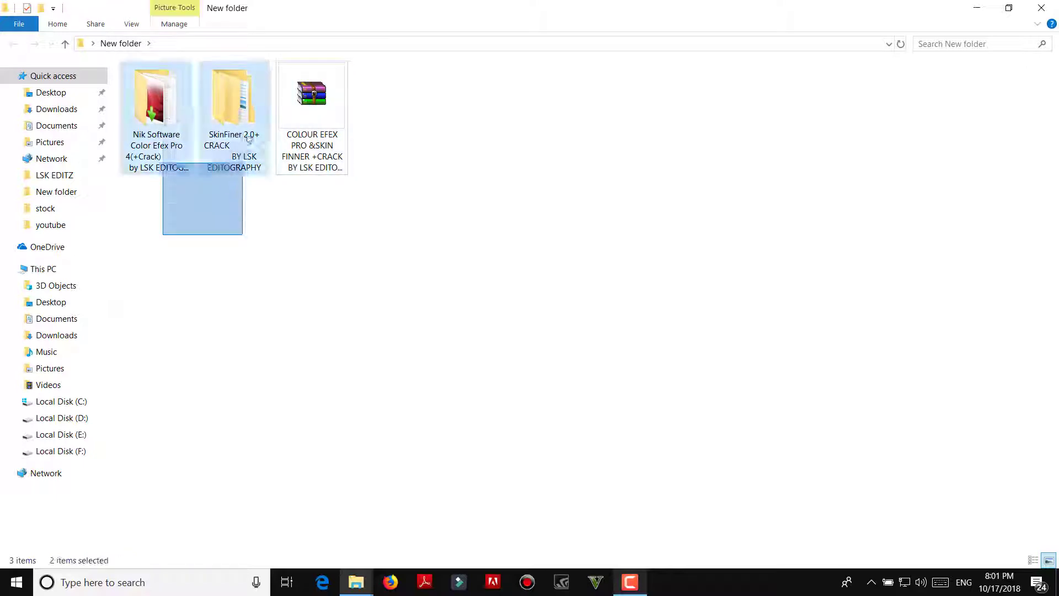
mouse_move(250, 158)
mouse_down()
mouse_move(265, 116)
mouse_move(229, 189)
mouse_up()
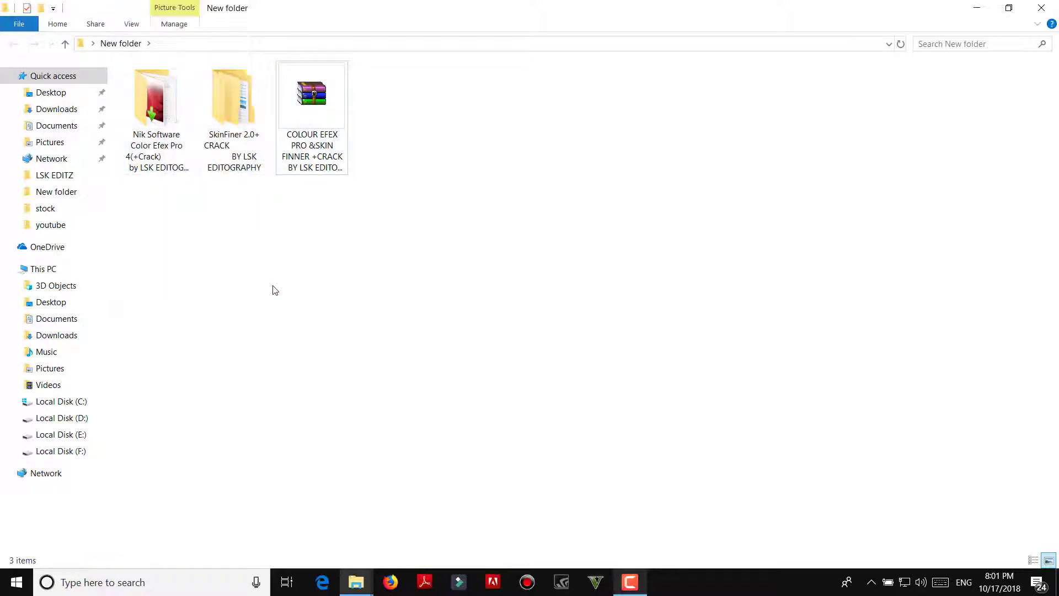
Step: Open Nik Software and run ColorEfexPro4_full_pl_win_all_4.000 as administrator
double_click(159, 132)
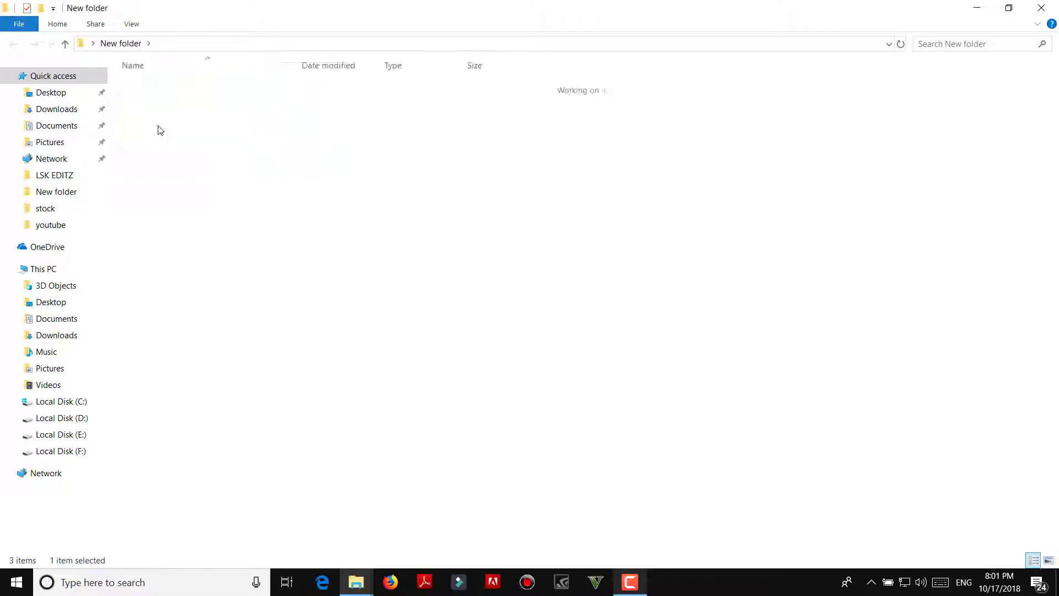
double_click(343, 204)
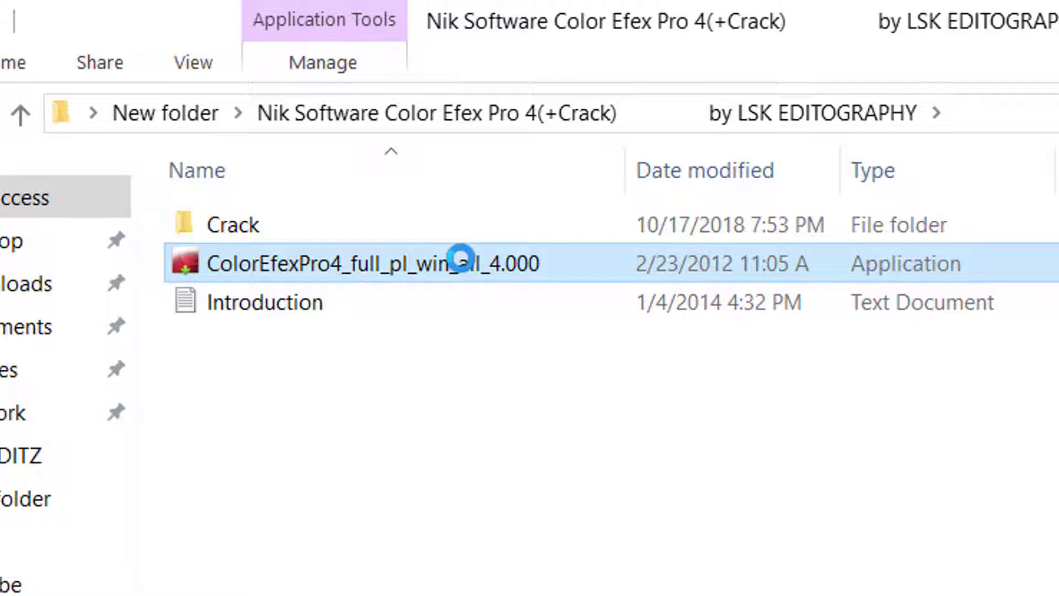
right_click(464, 264)
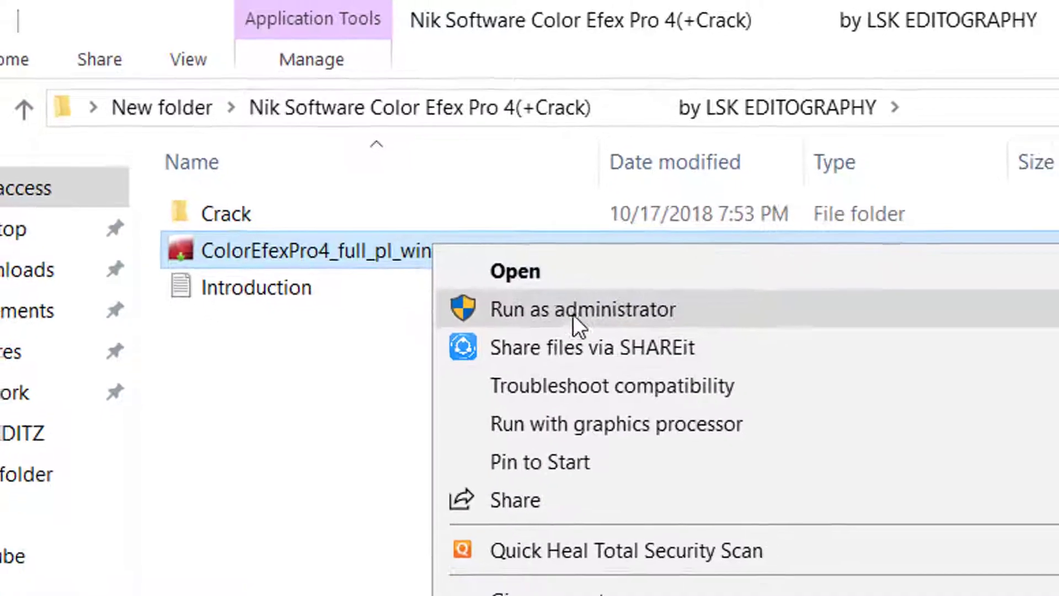
click(574, 326)
right_click(270, 129)
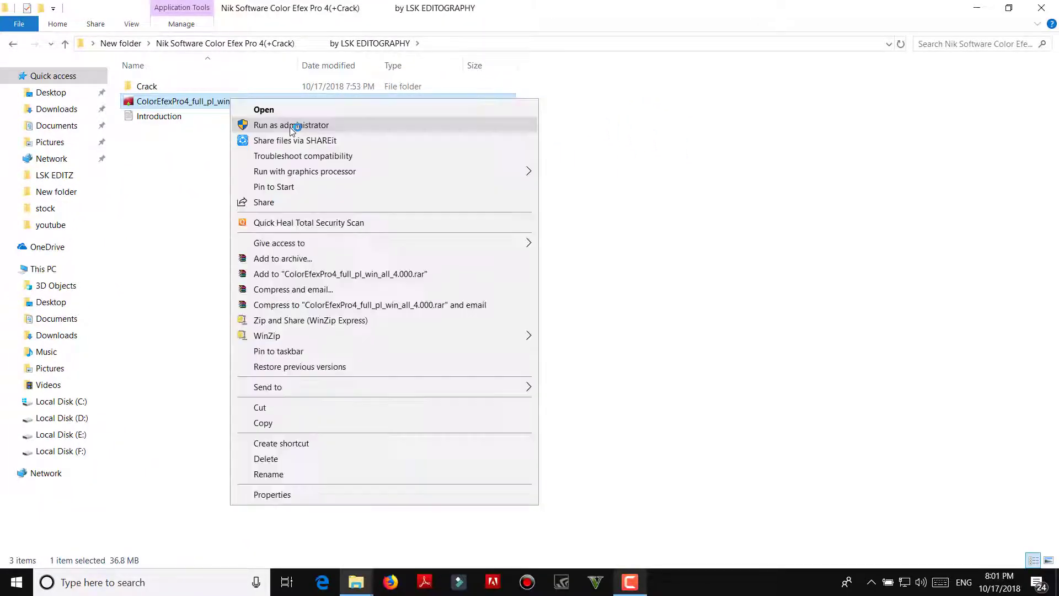
click(346, 160)
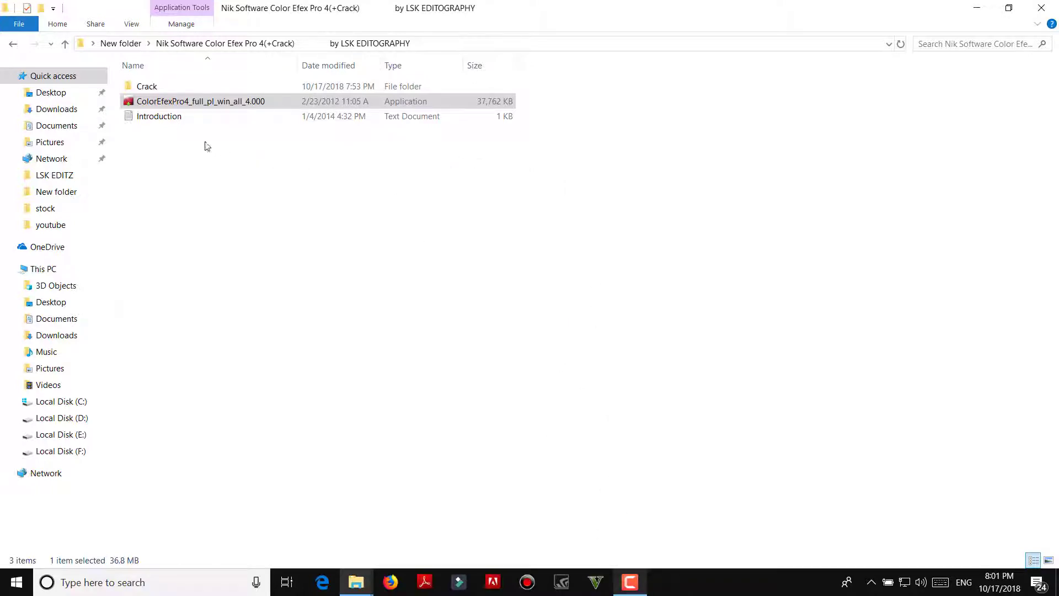
Step: Confirm the setup language, accept the licence, and go back to the install-location page
click(534, 323)
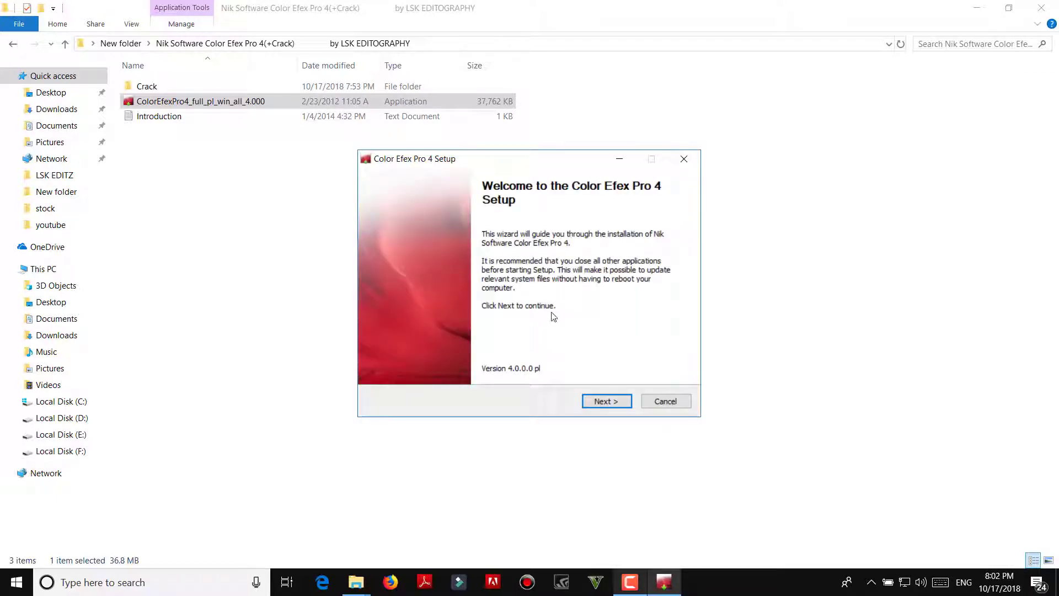
click(606, 401)
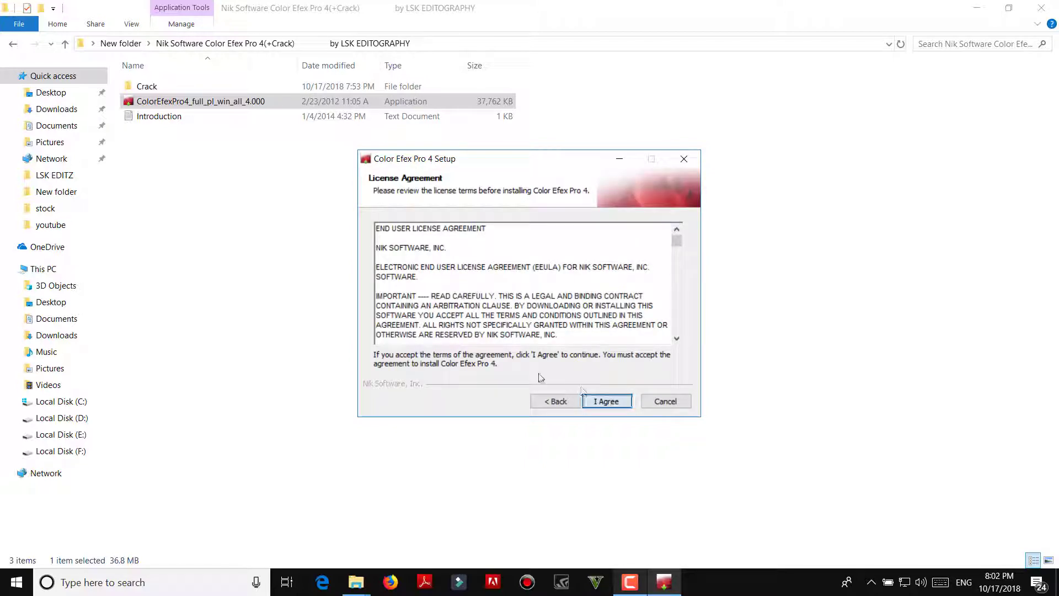
click(618, 401)
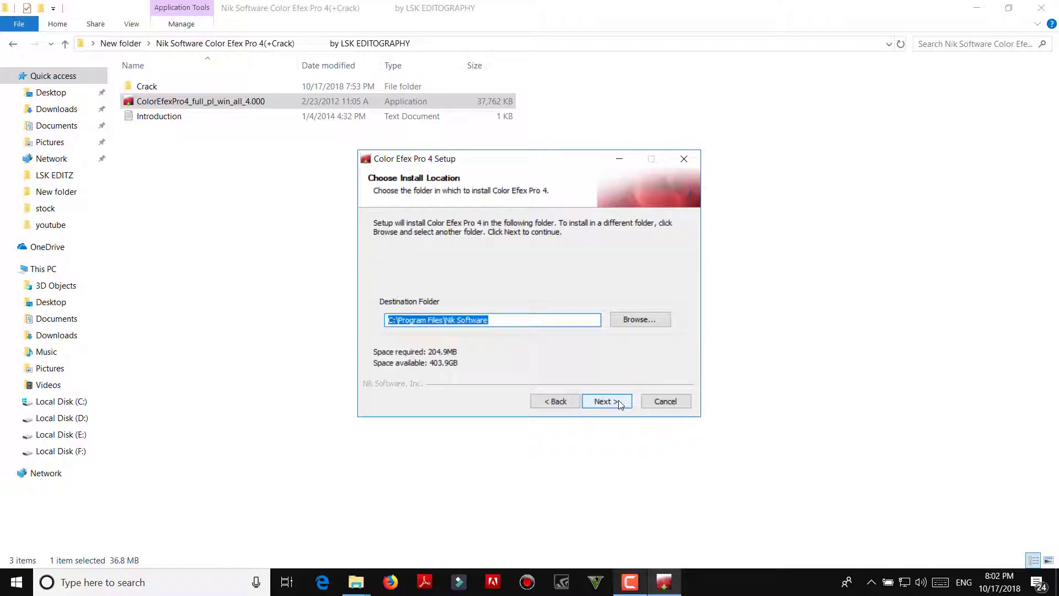
click(618, 401)
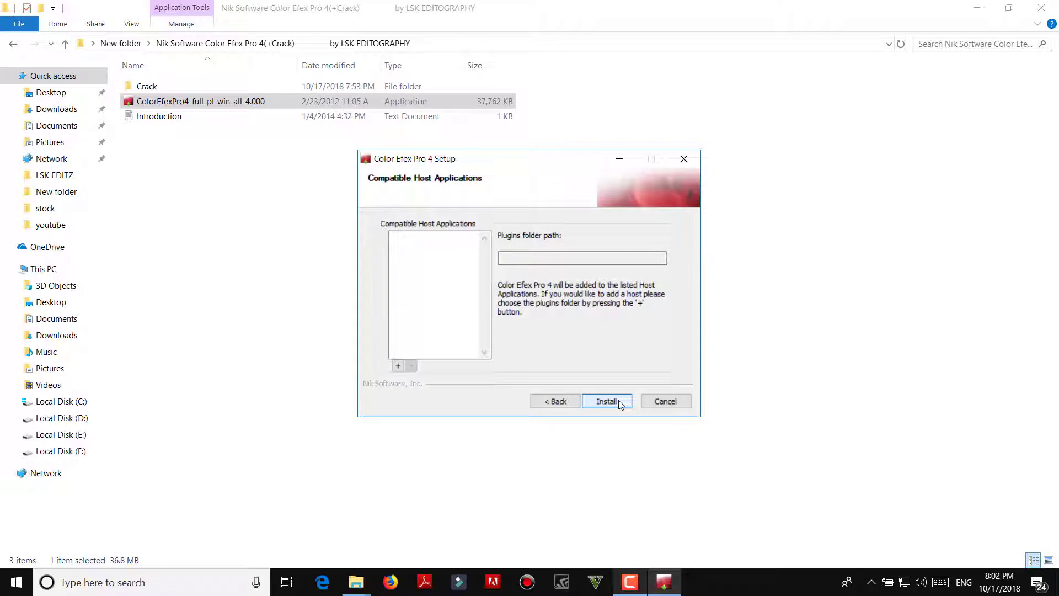
click(555, 401)
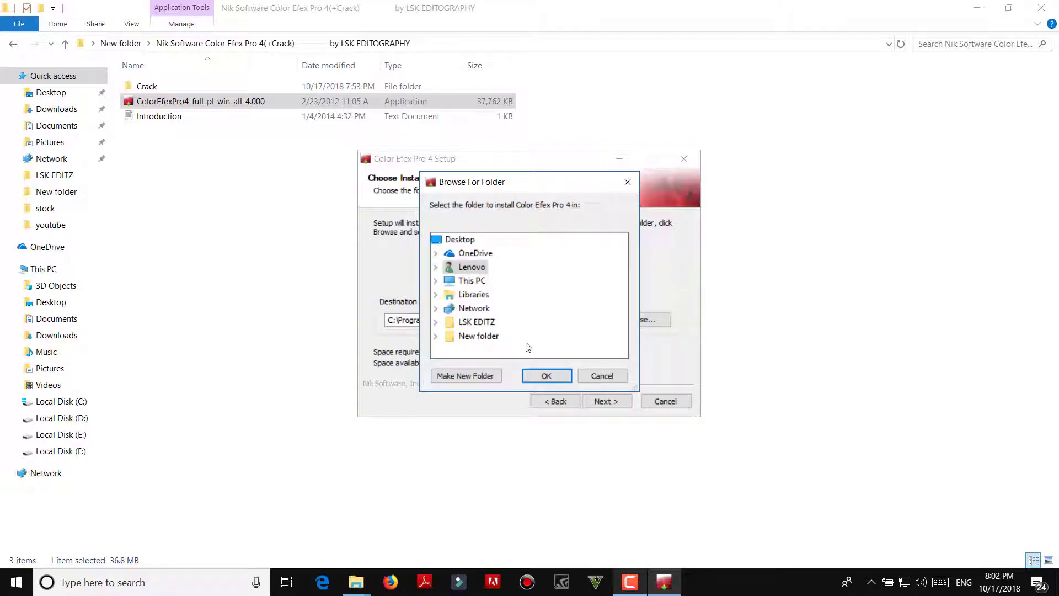
Step: Choose C:\Program Files\Adobe\Adobe Photoshop CC 2015 as the Color Efex Pro 4 destination folder
click(480, 282)
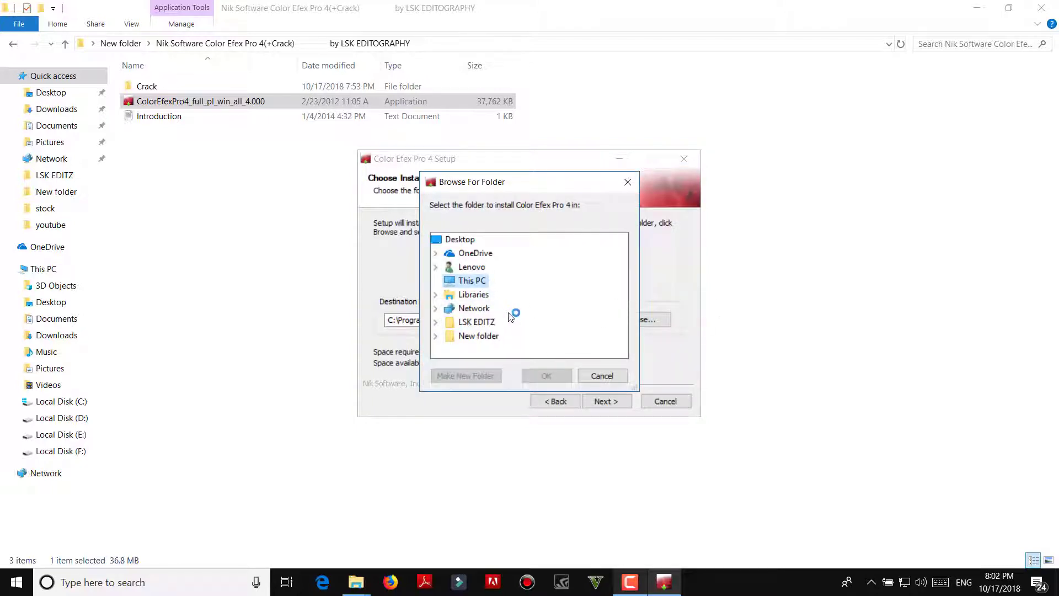
click(496, 350)
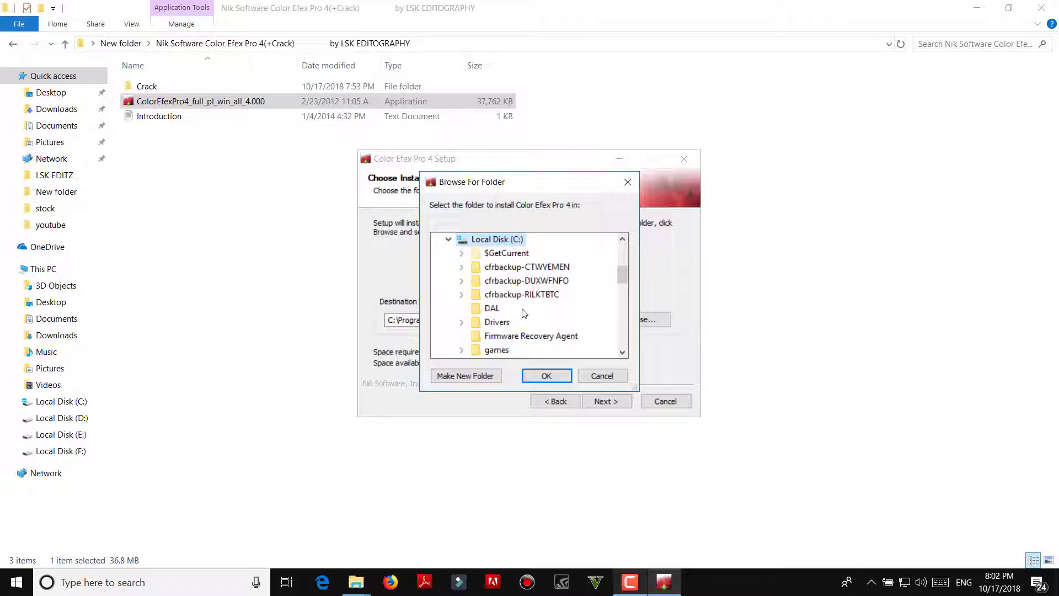
scroll(522, 308, down, 2)
scroll(522, 308, down, 3)
scroll(522, 307, down, 2)
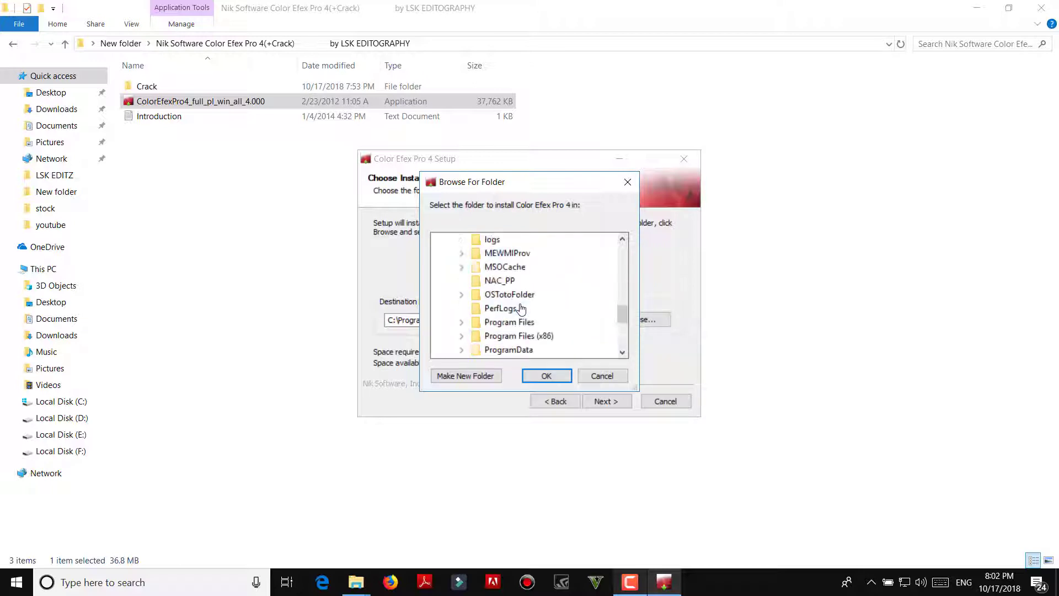
double_click(521, 324)
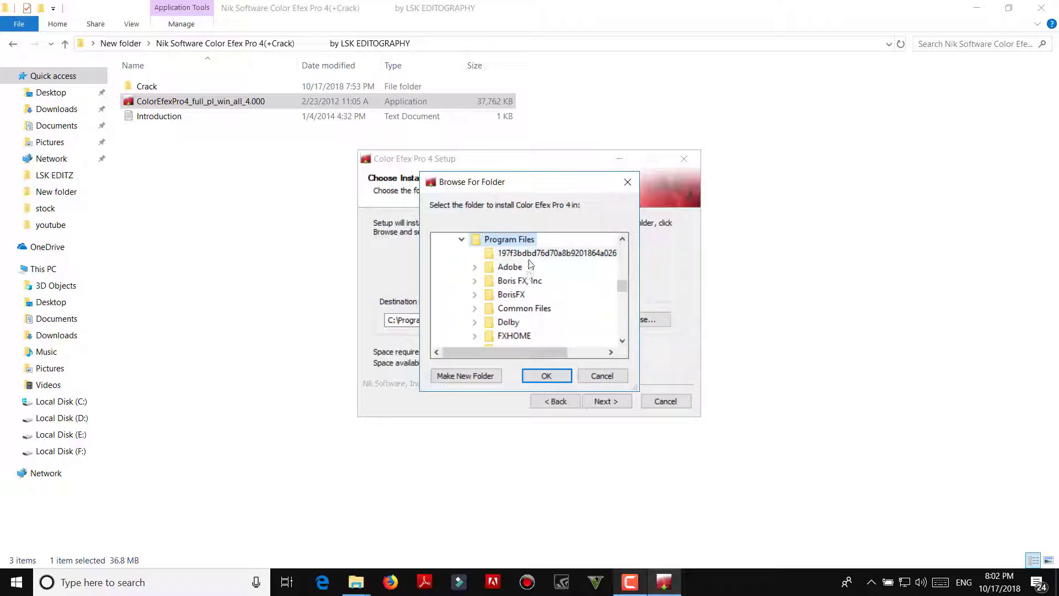
double_click(513, 268)
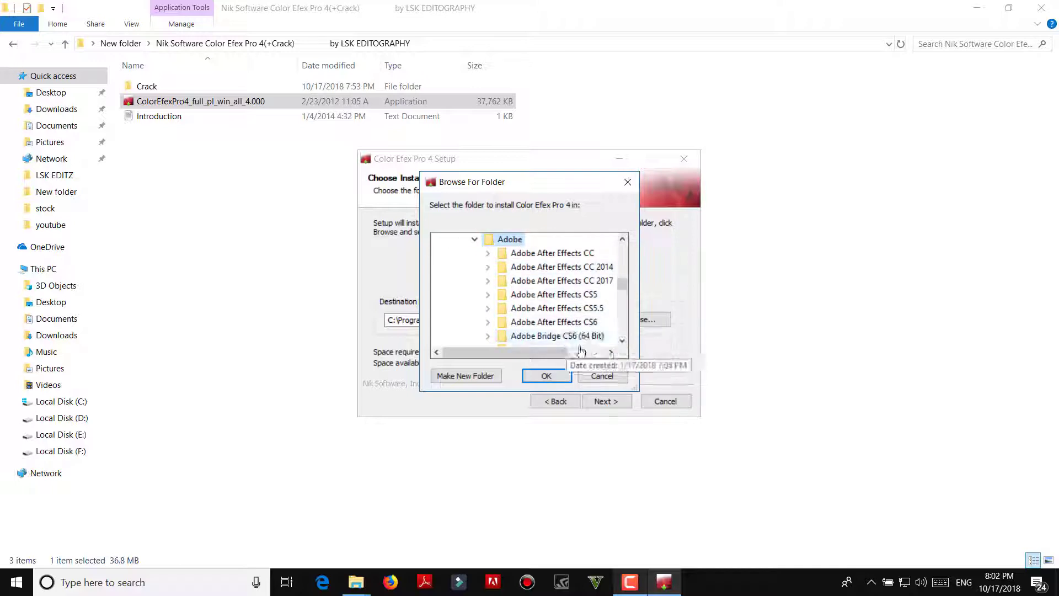
scroll(584, 340, down, 3)
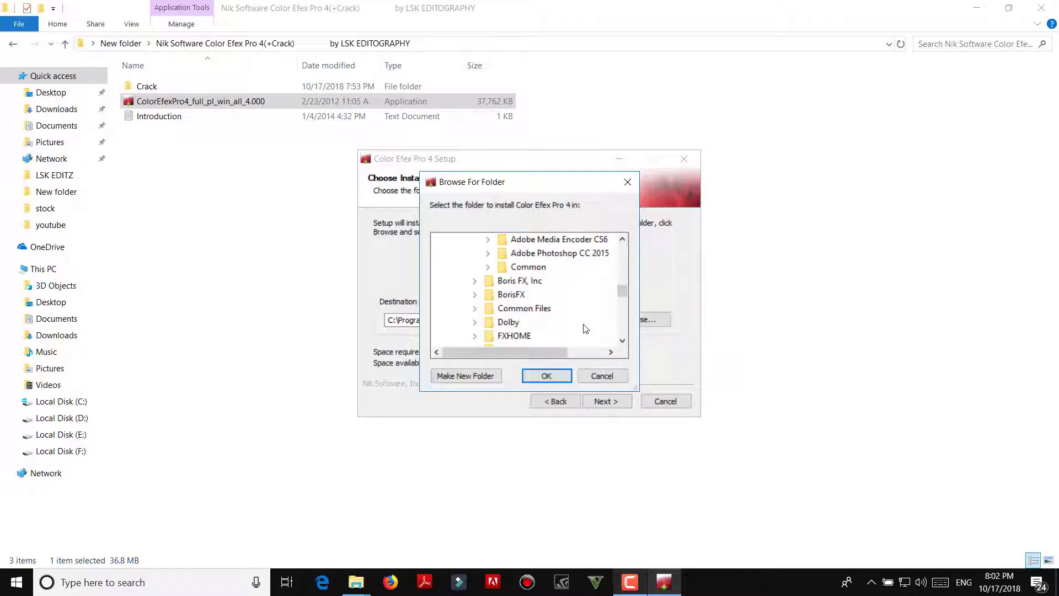
click(584, 255)
double_click(583, 255)
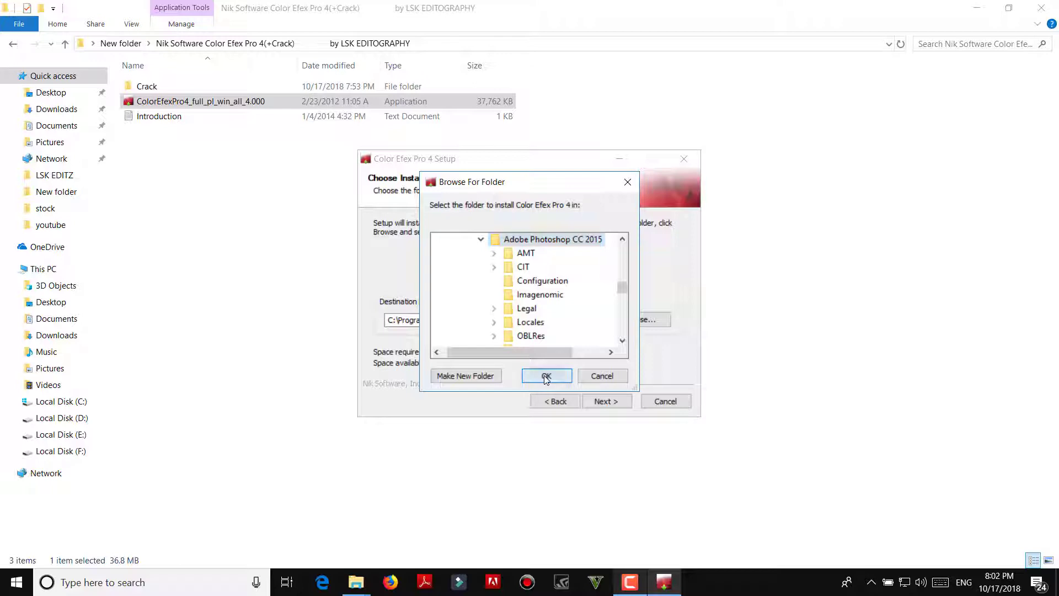
click(546, 377)
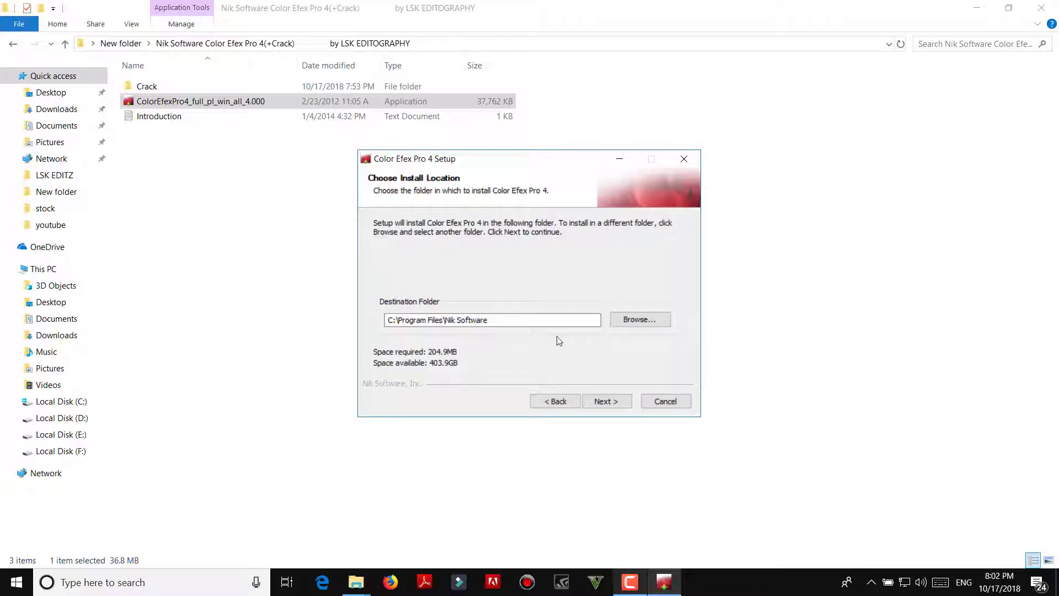
Step: Install Color Efex Pro 4 into the Photoshop folder and finish the setup
click(613, 400)
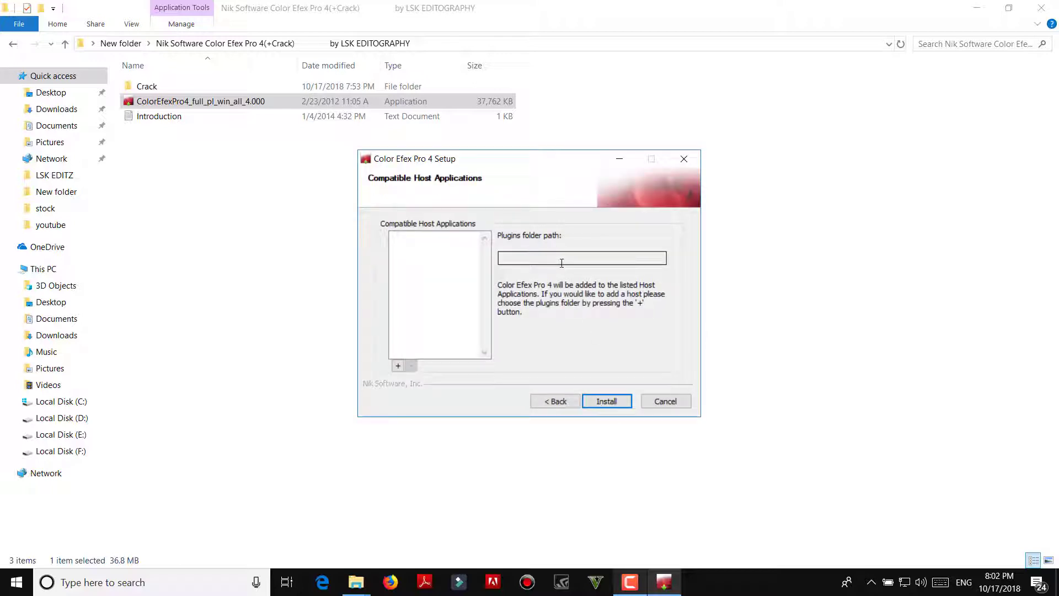
click(608, 402)
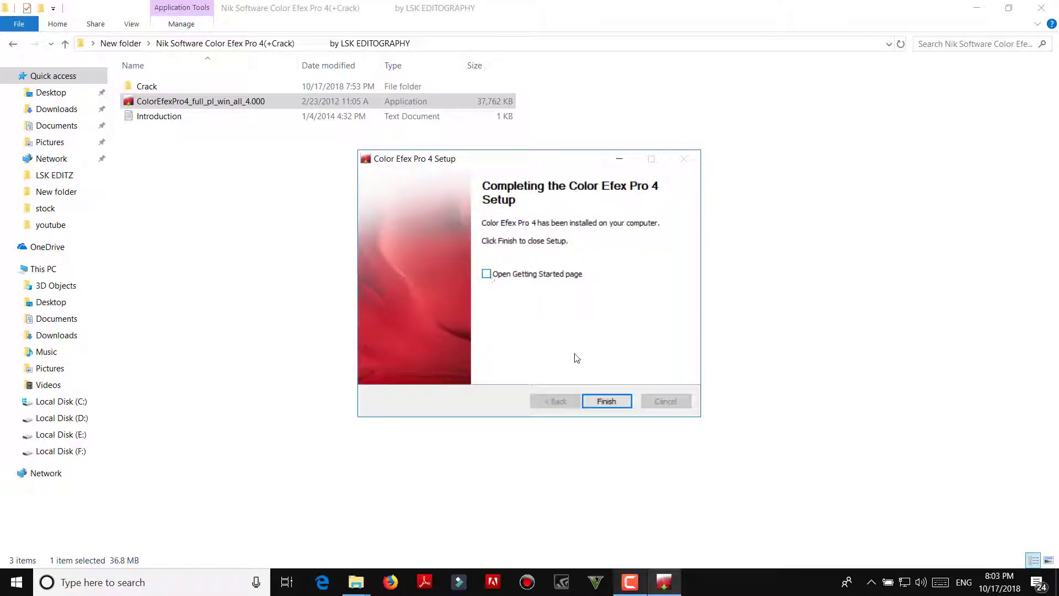
click(602, 399)
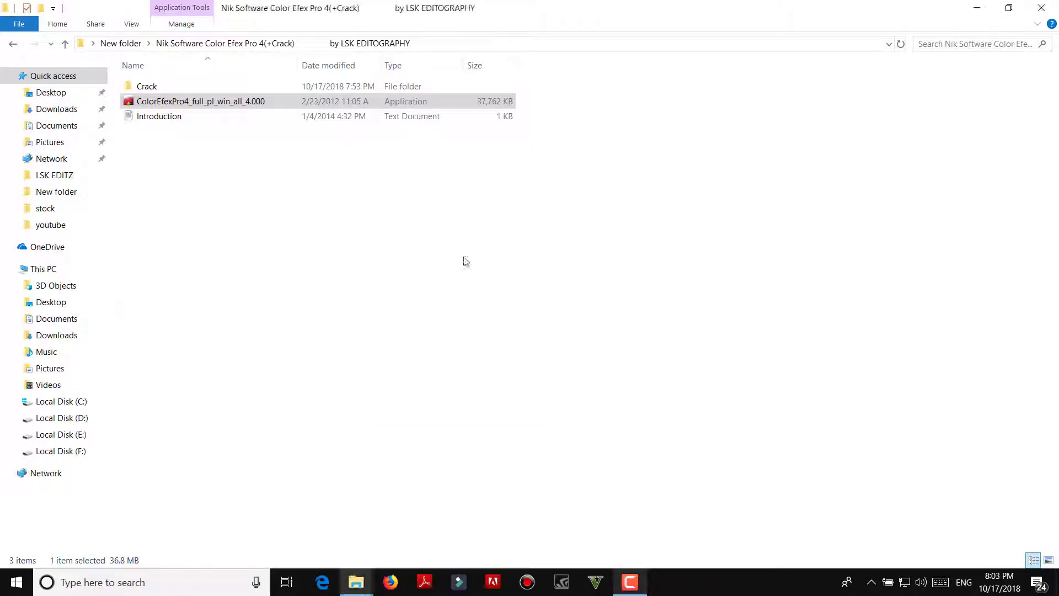
Step: Copy ColorEfexPro4FC64.dll from the Crack folder and show Local Disk (C:)
double_click(170, 89)
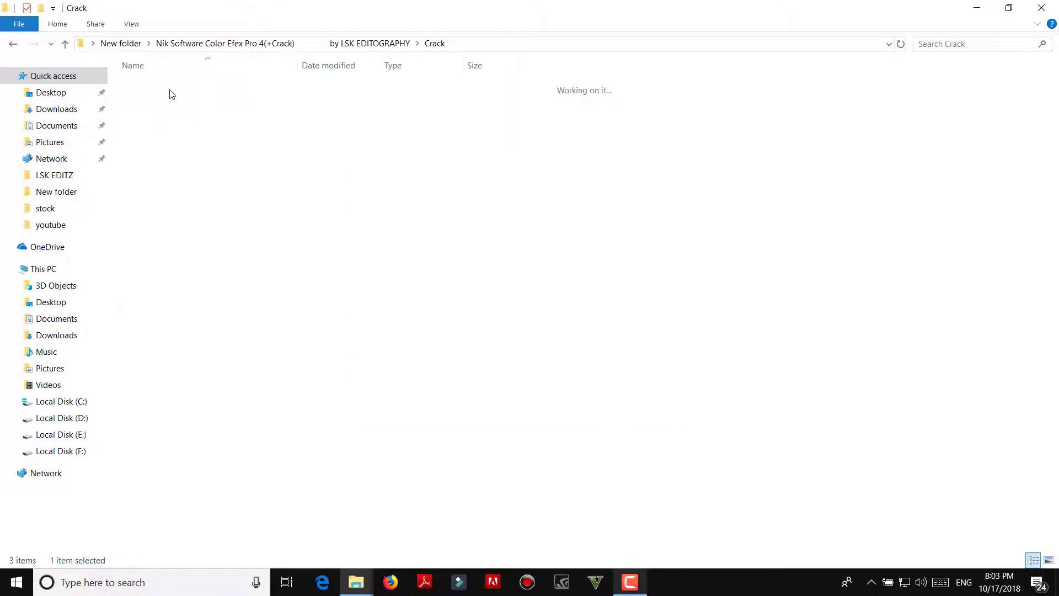
drag(402, 136, 396, 102)
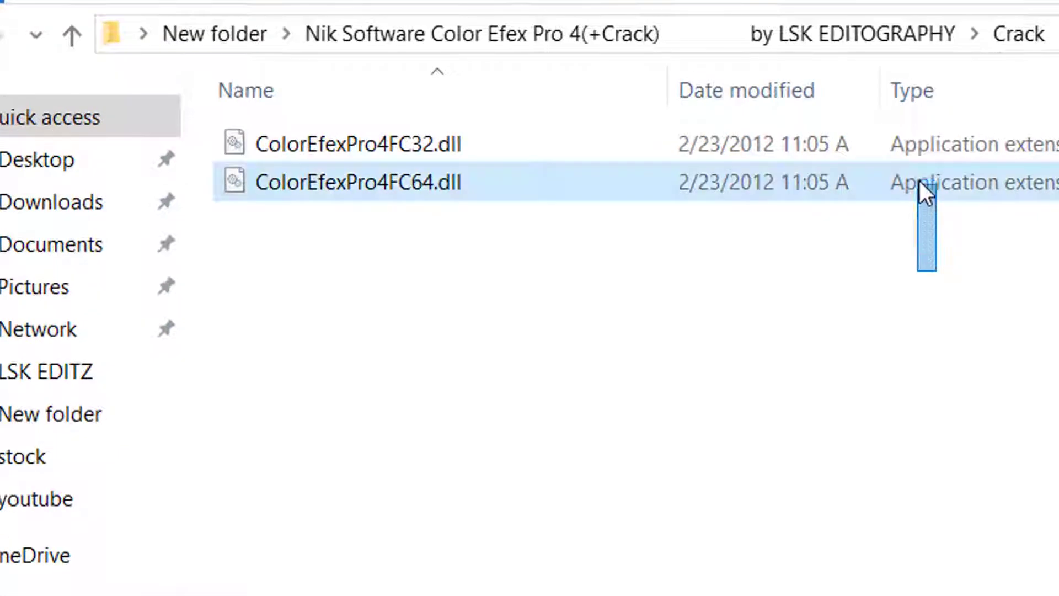
drag(920, 181, 956, 182)
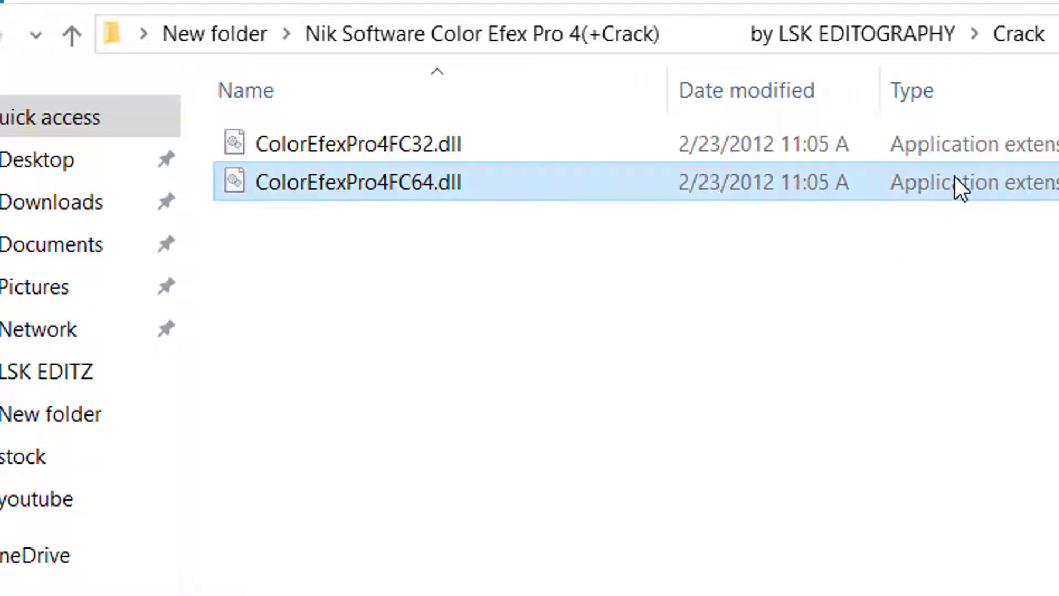
right_click(955, 177)
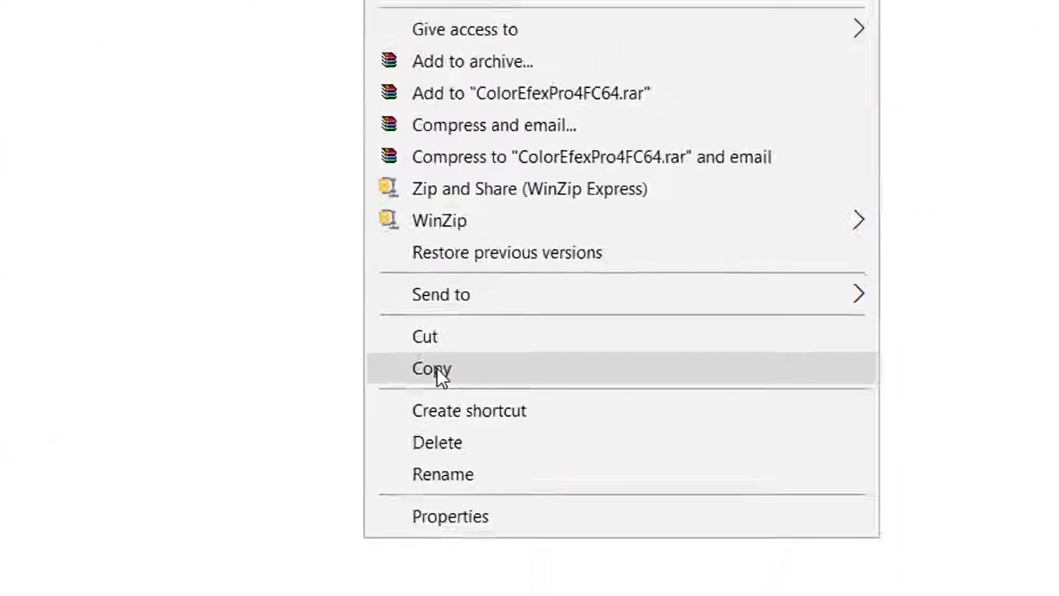
click(437, 369)
click(66, 401)
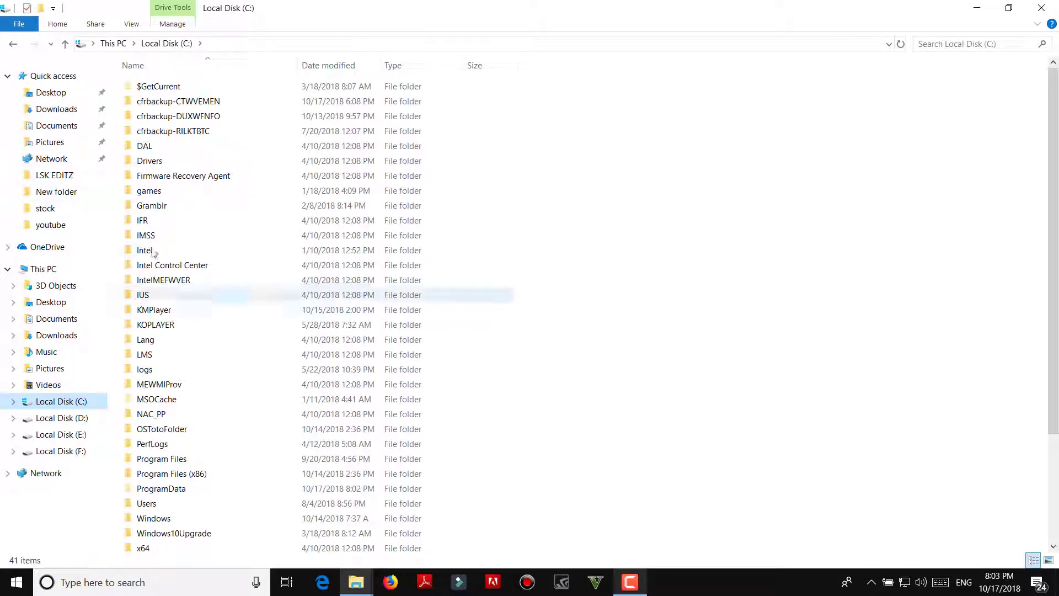
Step: Browse the C drive and Program Files listings, then return to Local Disk (C:)
click(169, 434)
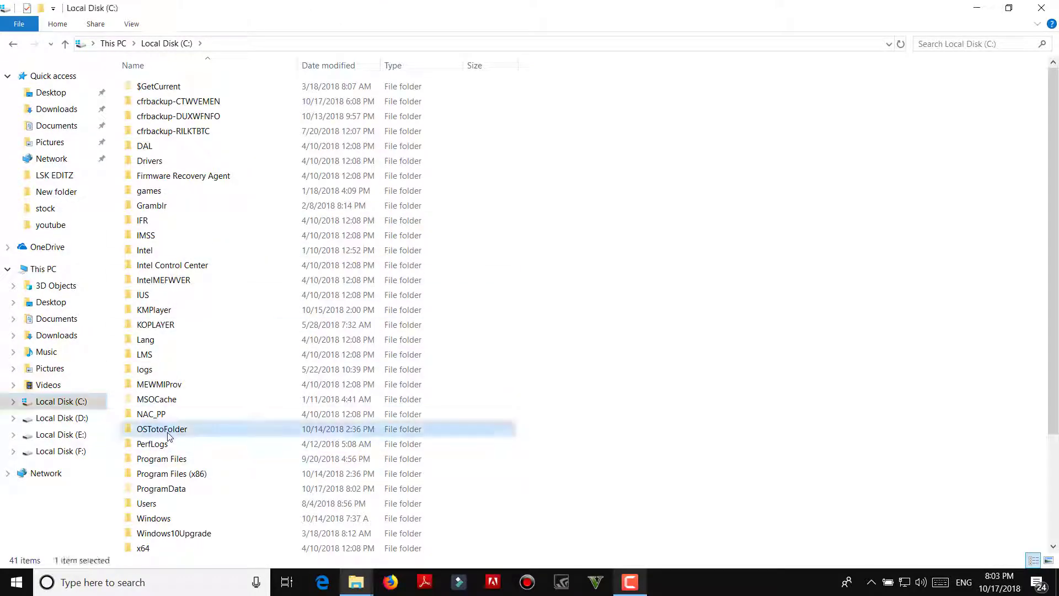
key(s)
key(Down)
key(Up)
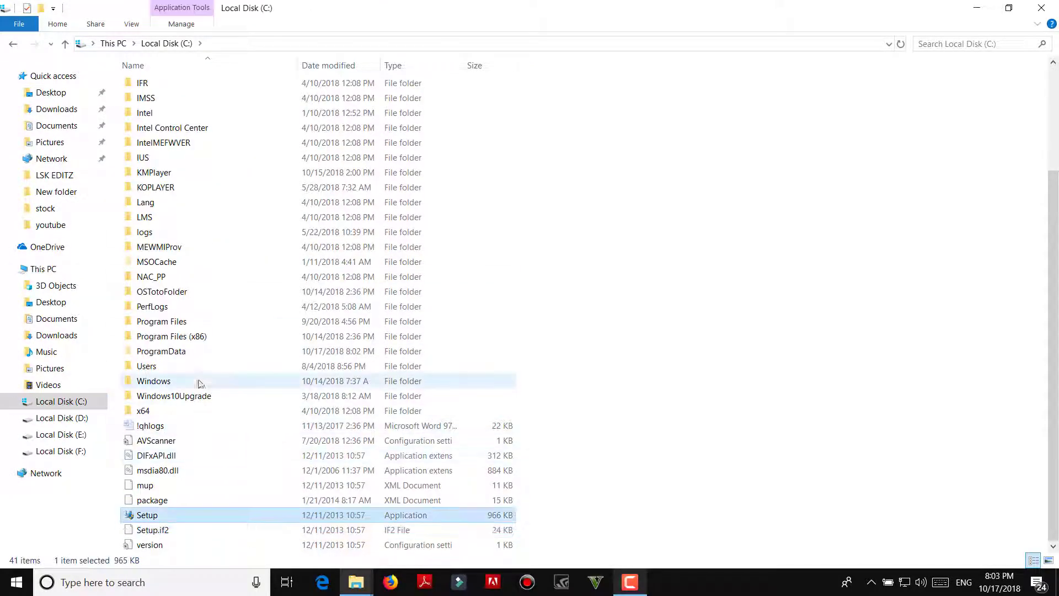
key(Down)
double_click(187, 324)
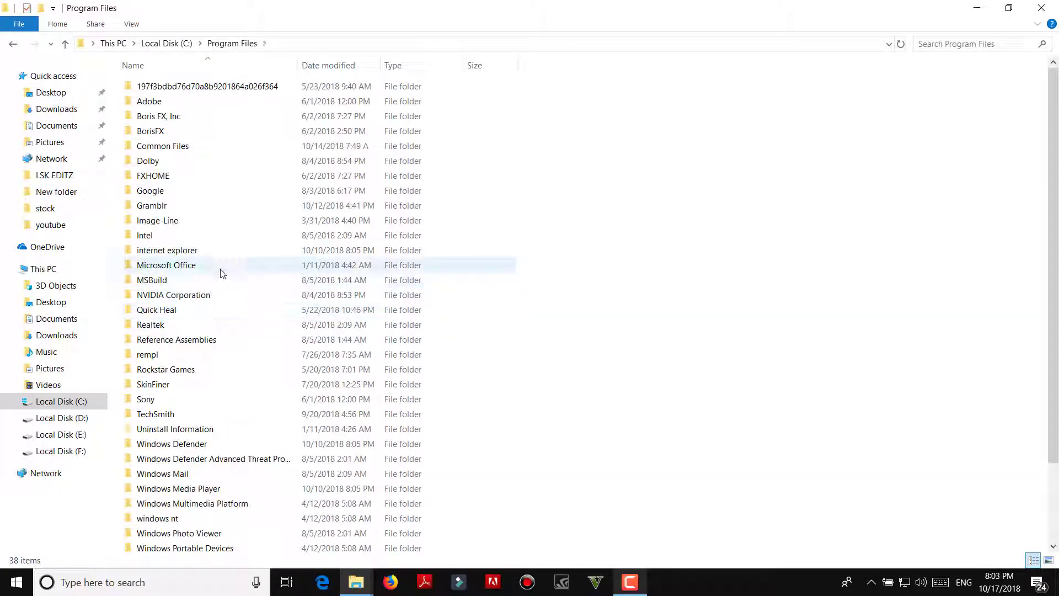
key(s)
key(Down)
key(Up)
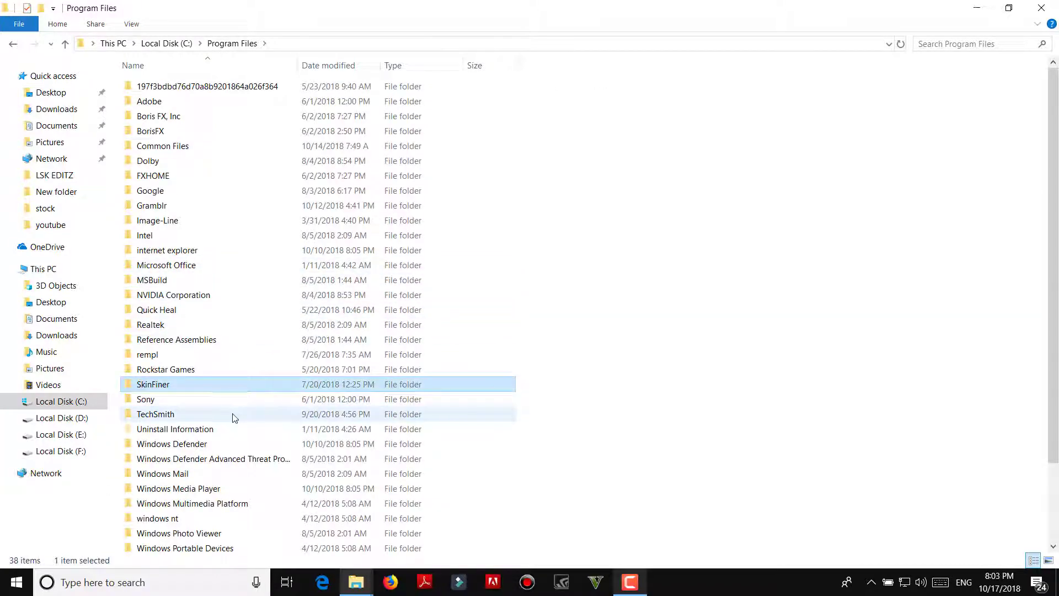
key(Down)
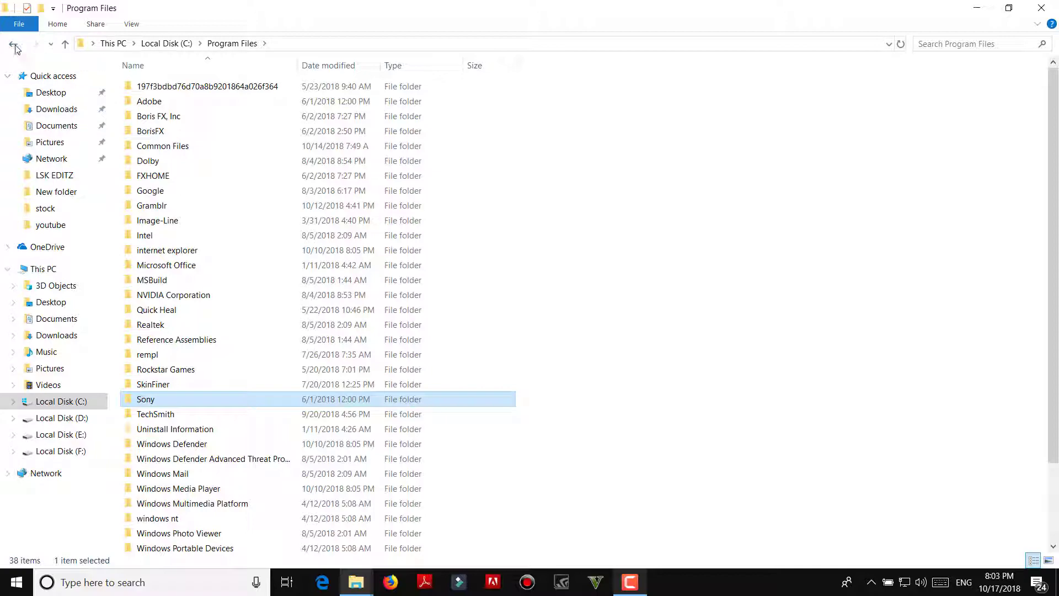
click(14, 43)
Step: Navigate into the C:\Windows\System32 folder
click(171, 175)
key(w)
key(Down)
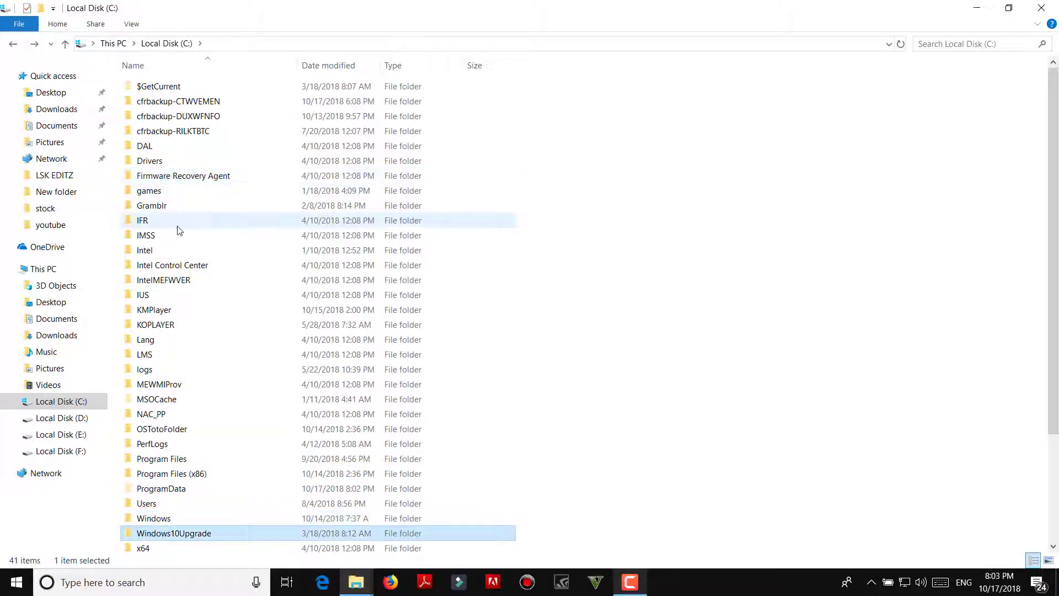
click(179, 520)
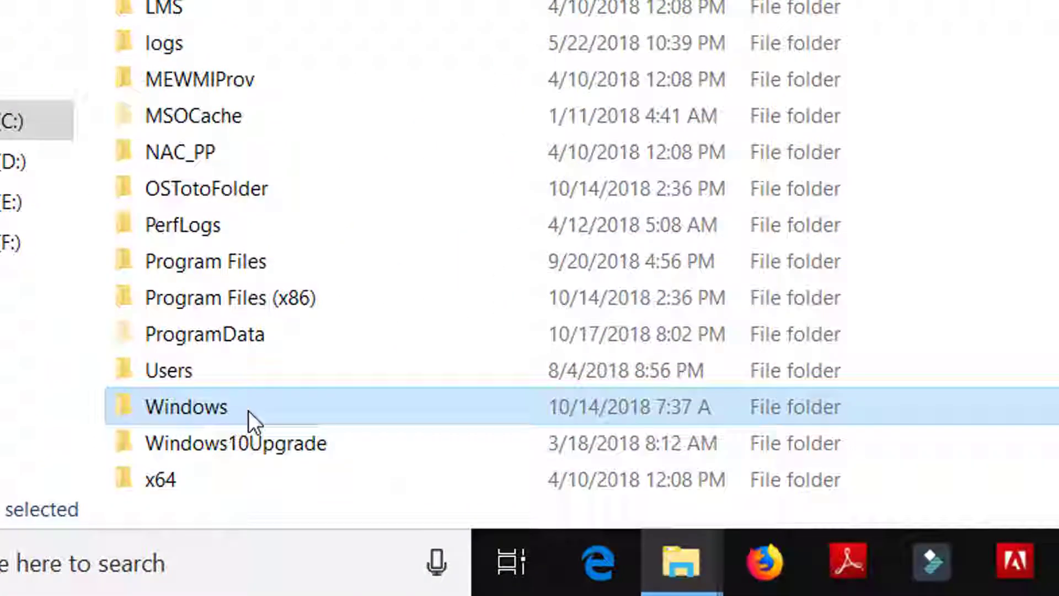
double_click(249, 411)
scroll(297, 198, down, 15)
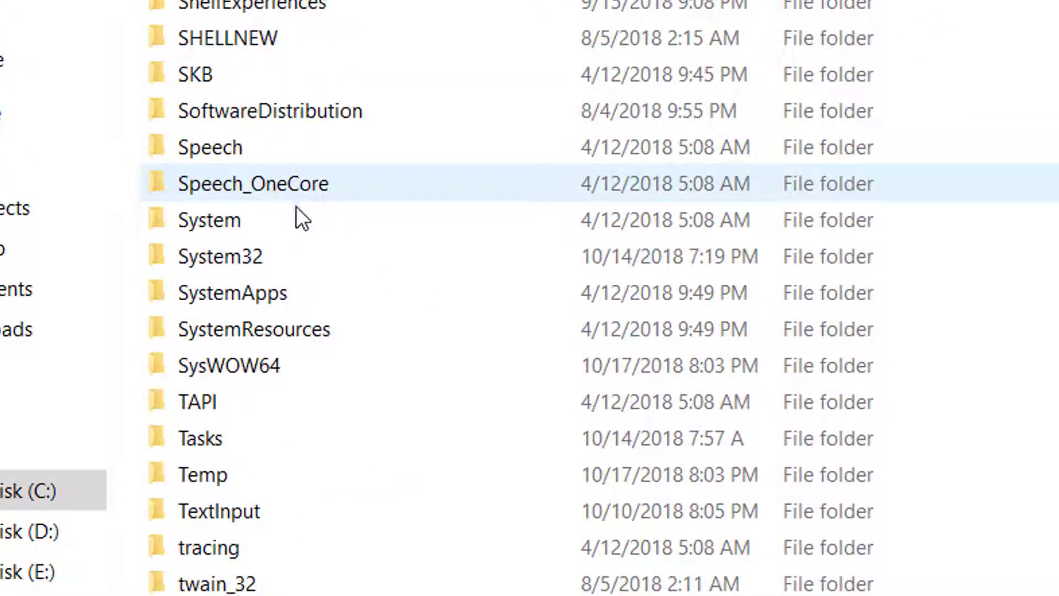
double_click(251, 259)
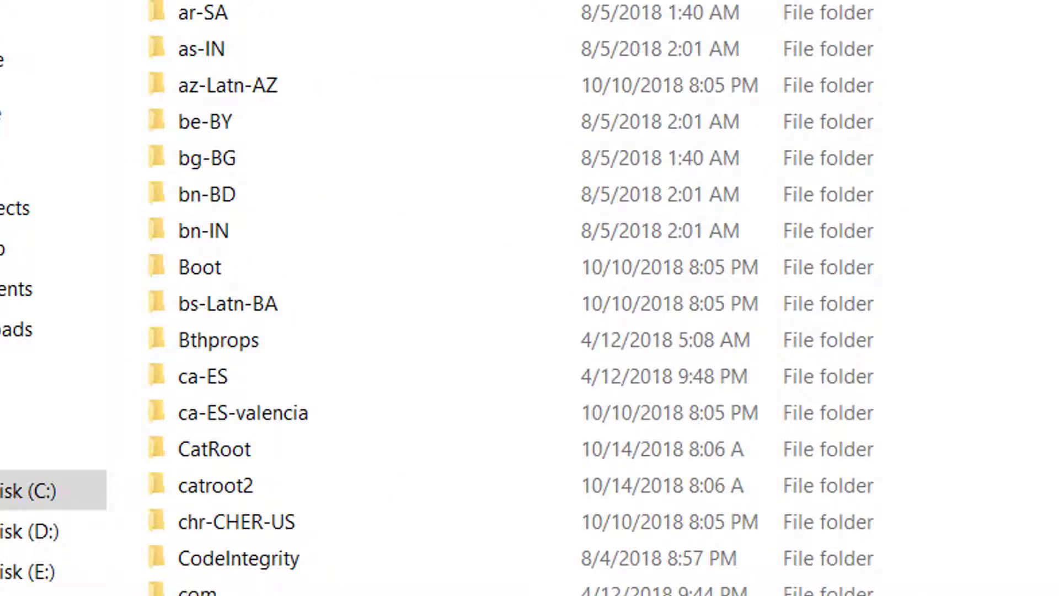
Step: Paste ColorEfexPro4FC64.dll into System32, replacing the existing file with administrator permission
key(ctrl+v)
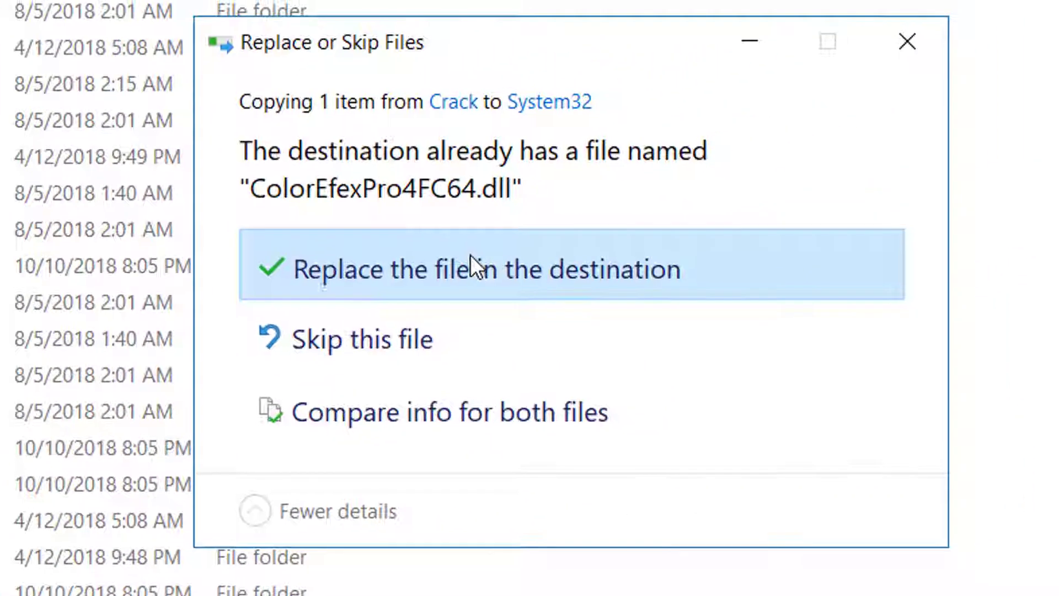
click(470, 253)
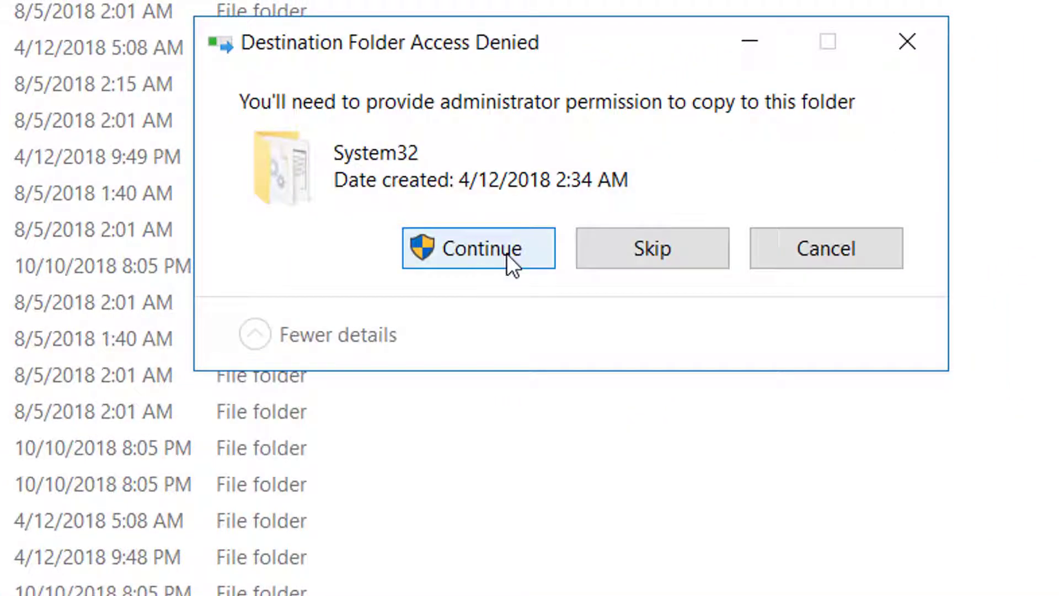
click(507, 253)
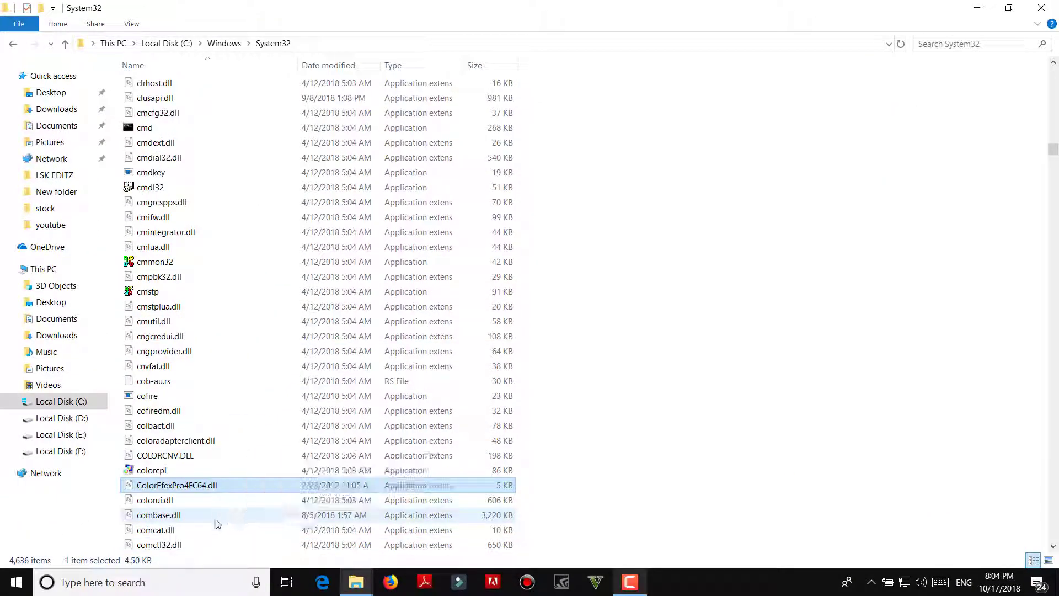
click(178, 532)
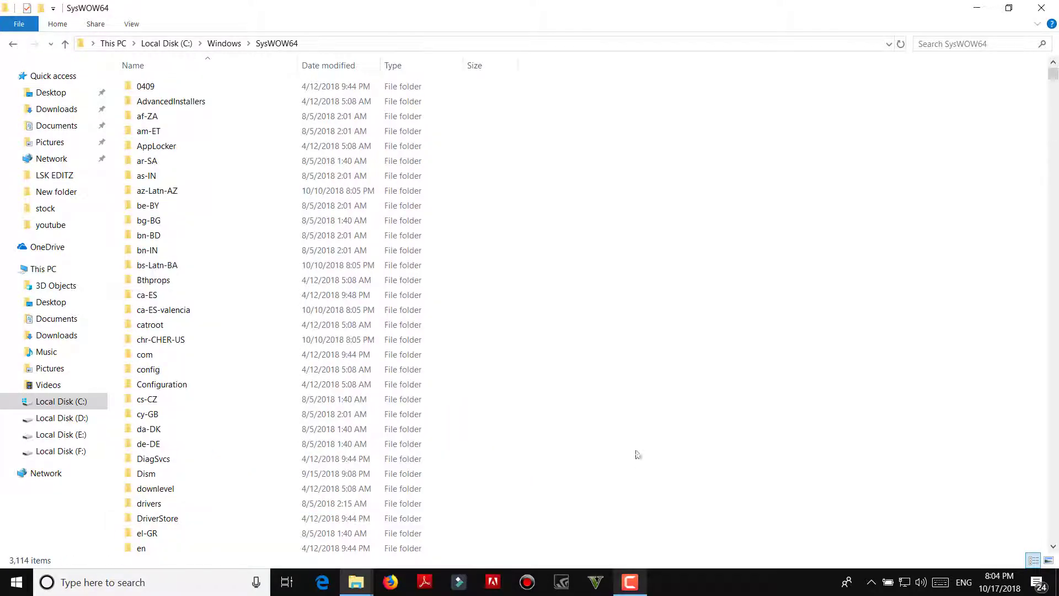
Step: Return to New folder and launch skinfiner-Setup from SkinFiner 2.0+ CRACK\x64
click(13, 44)
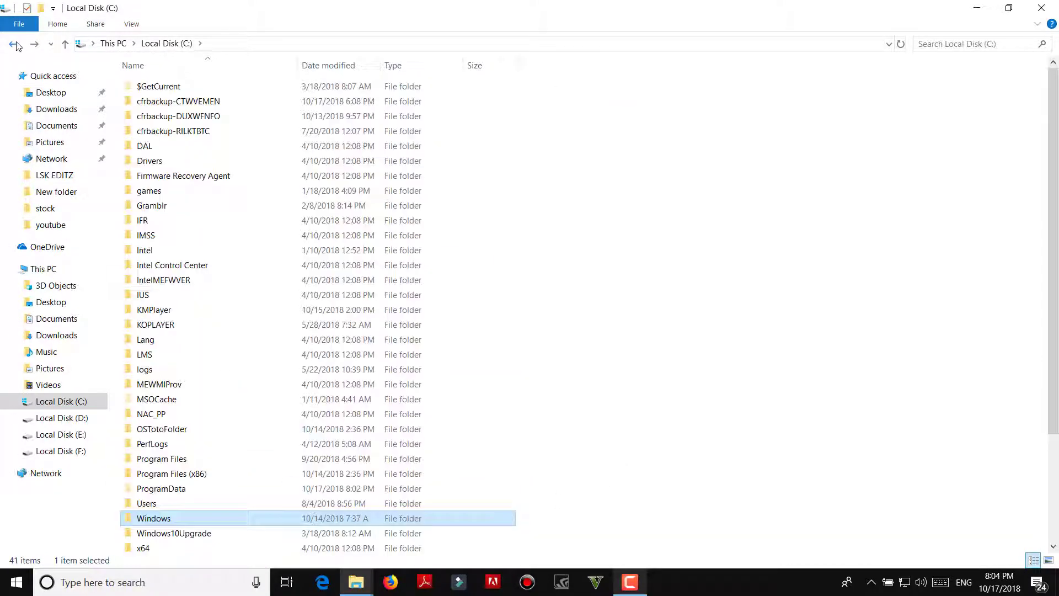
click(14, 44)
click(15, 45)
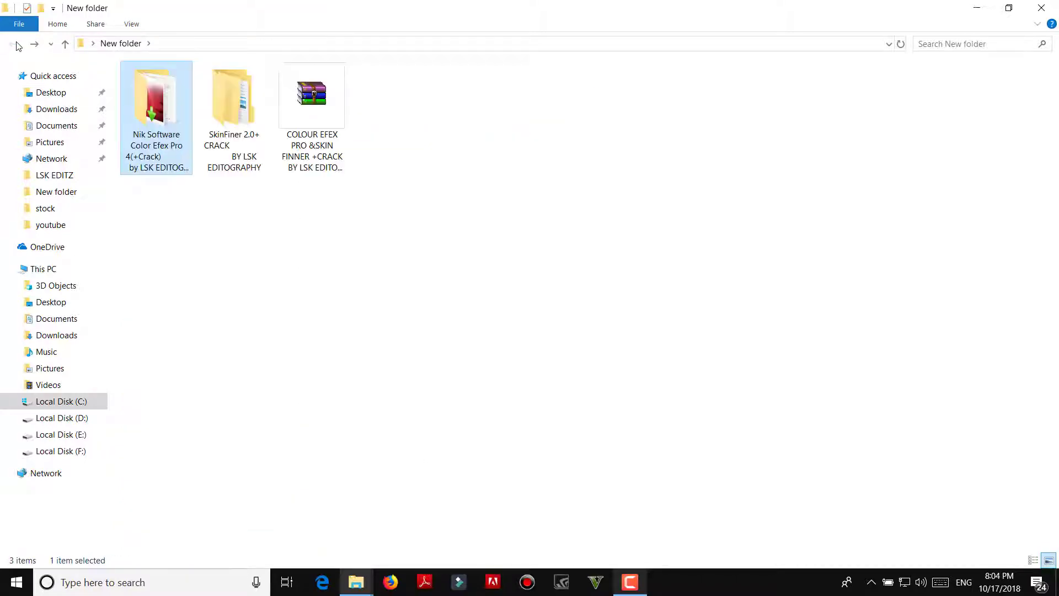
double_click(234, 118)
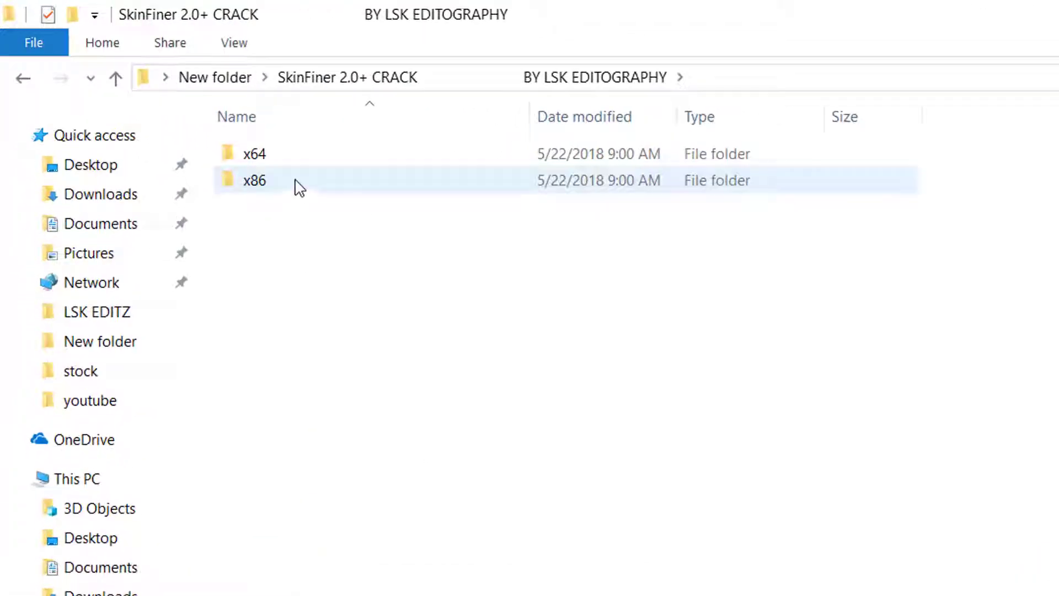
double_click(288, 163)
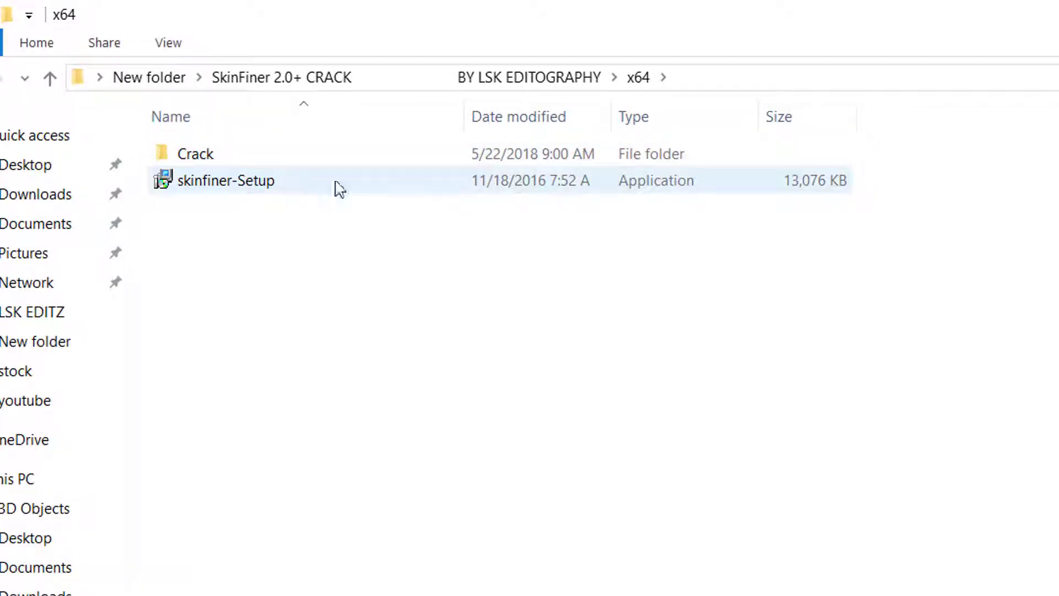
double_click(287, 188)
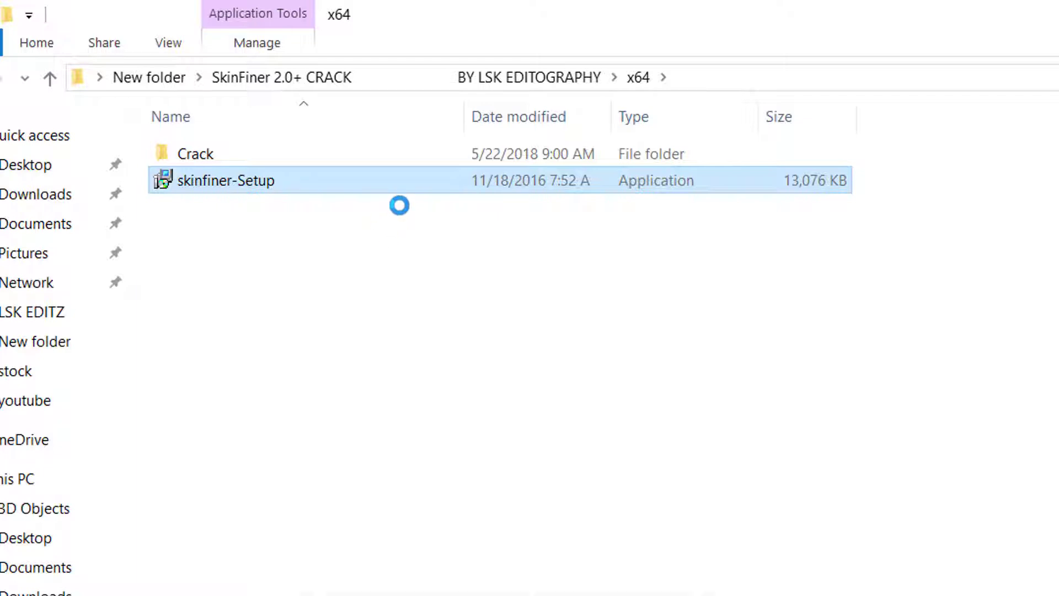
right_click(298, 179)
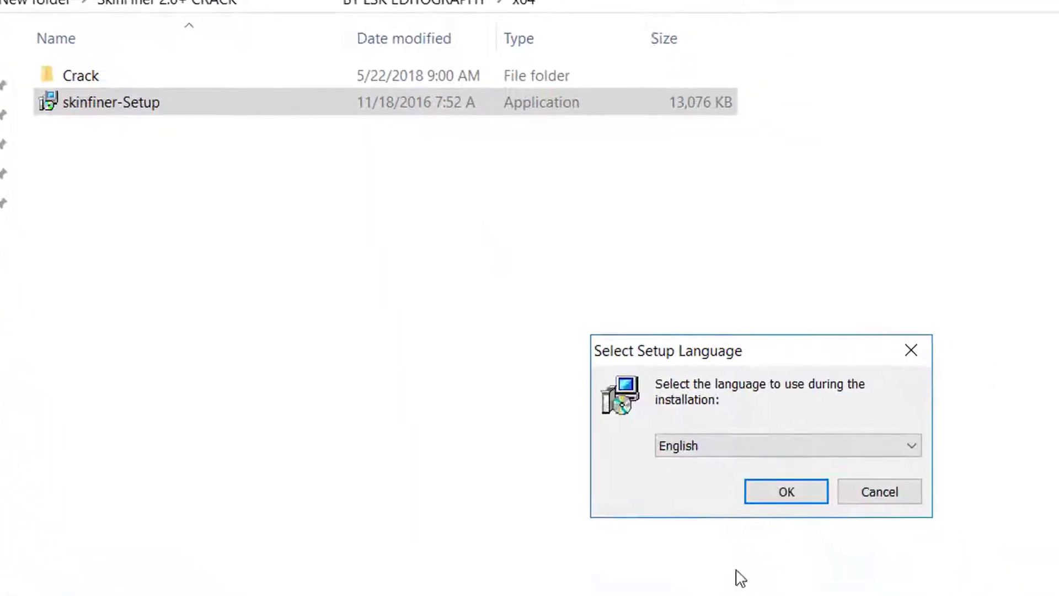
Step: Install SkinFiner 2.0 in English with the licence accepted, then close the wizard
click(654, 394)
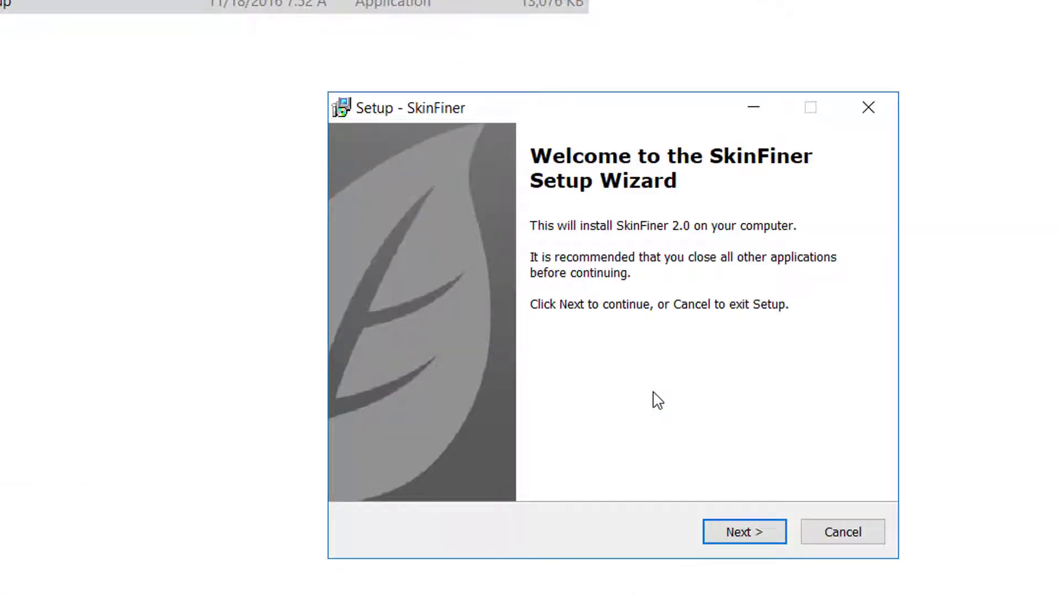
click(736, 524)
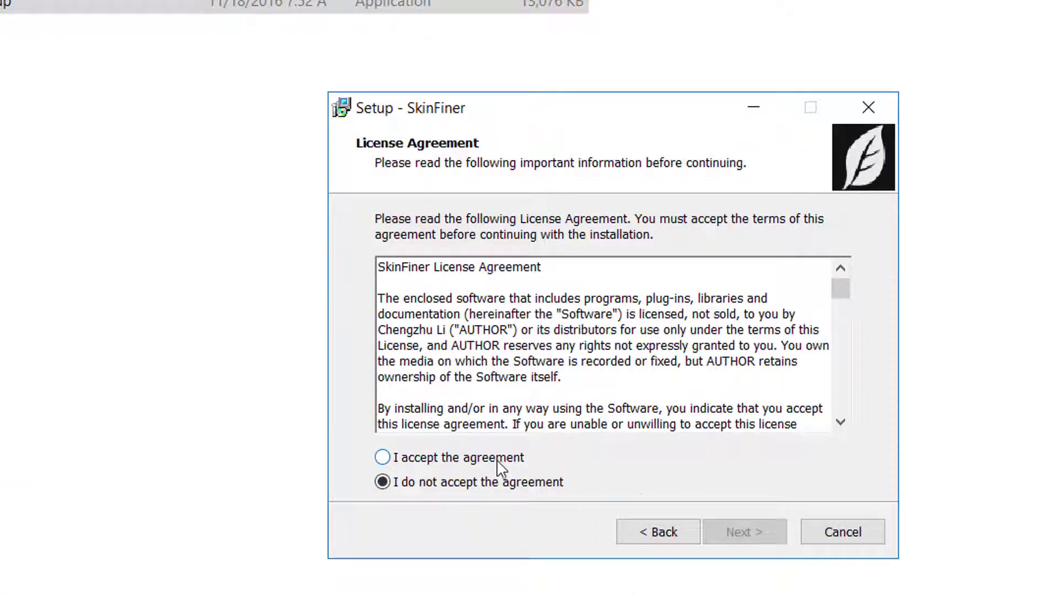
click(497, 459)
click(725, 533)
click(767, 537)
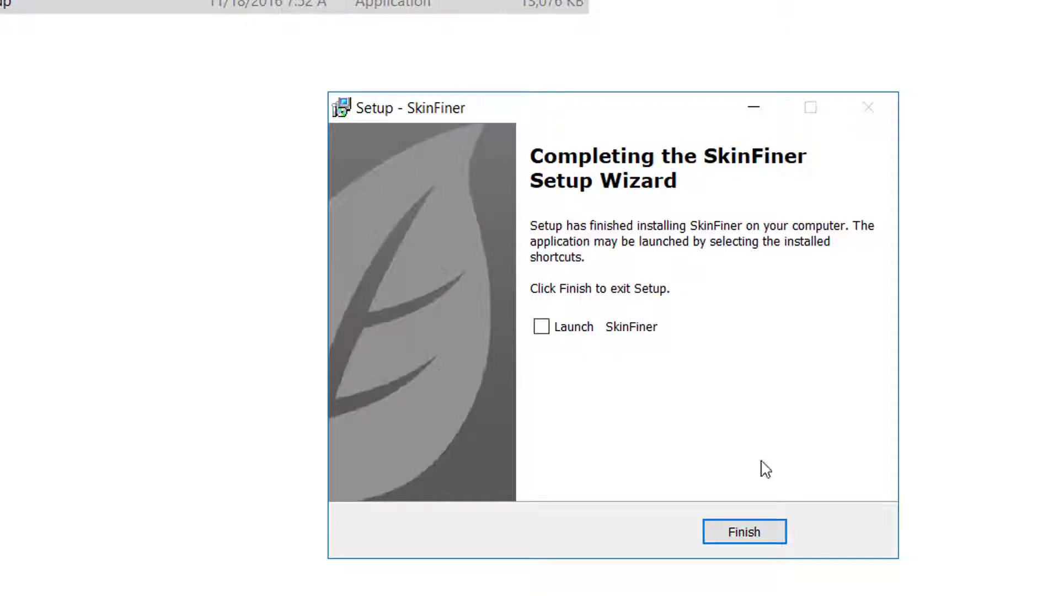
click(750, 532)
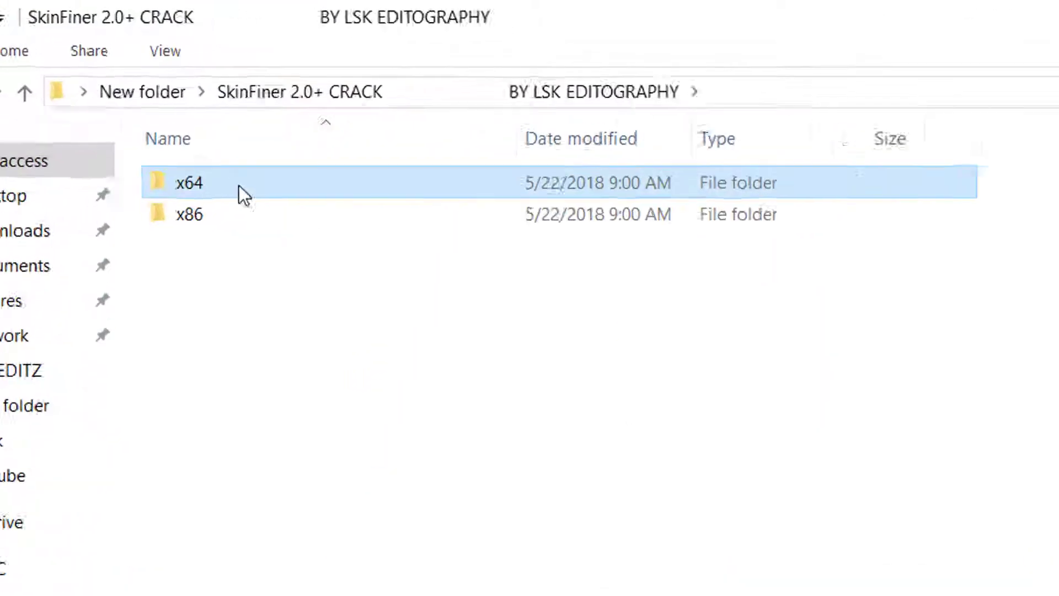
Step: Copy PECtrl.dll from the SkinFiner x64 Crack folder
double_click(239, 185)
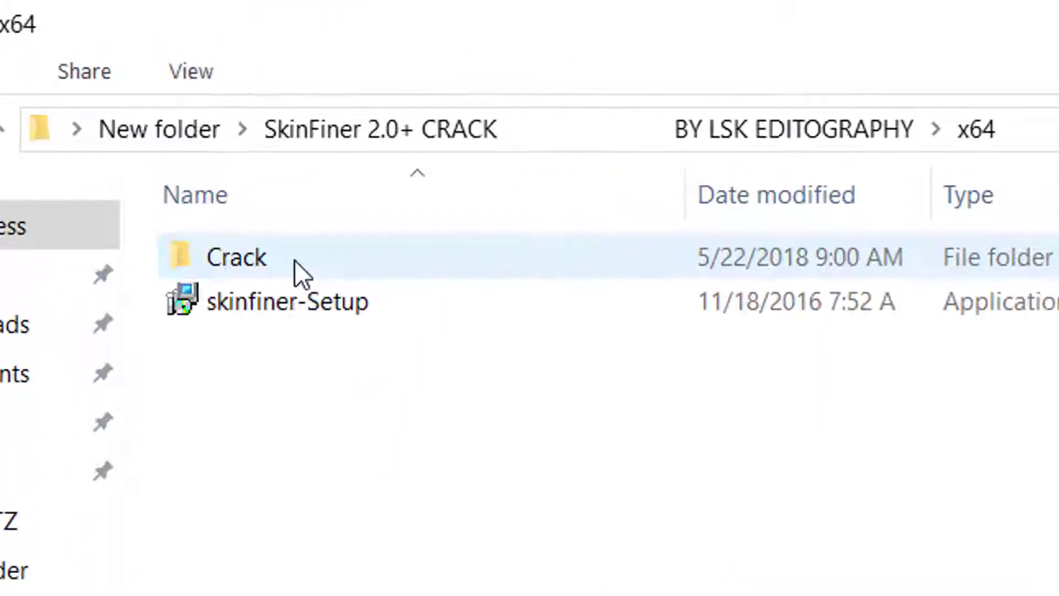
double_click(295, 260)
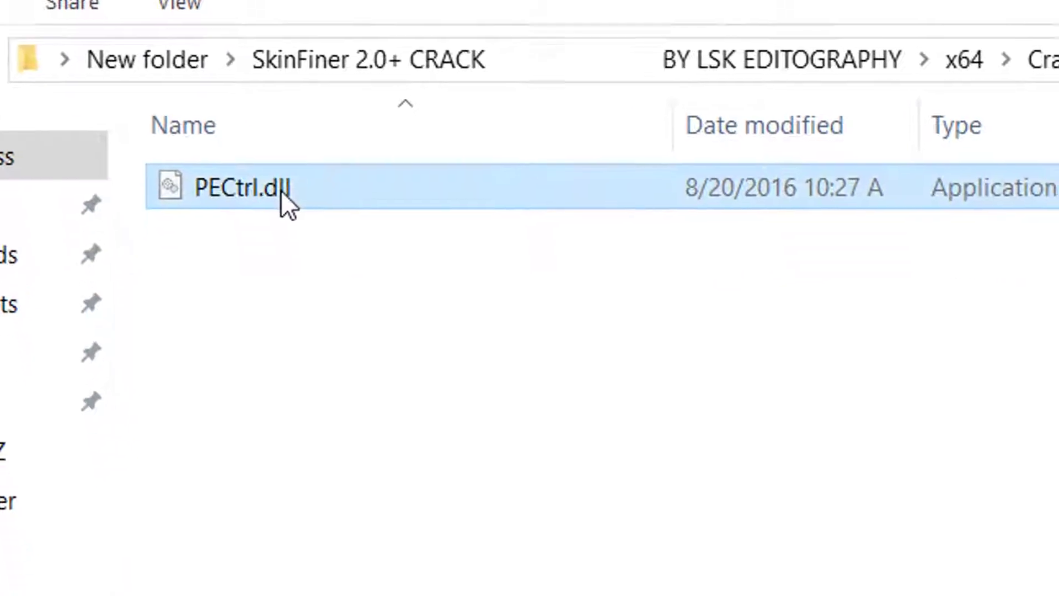
right_click(282, 190)
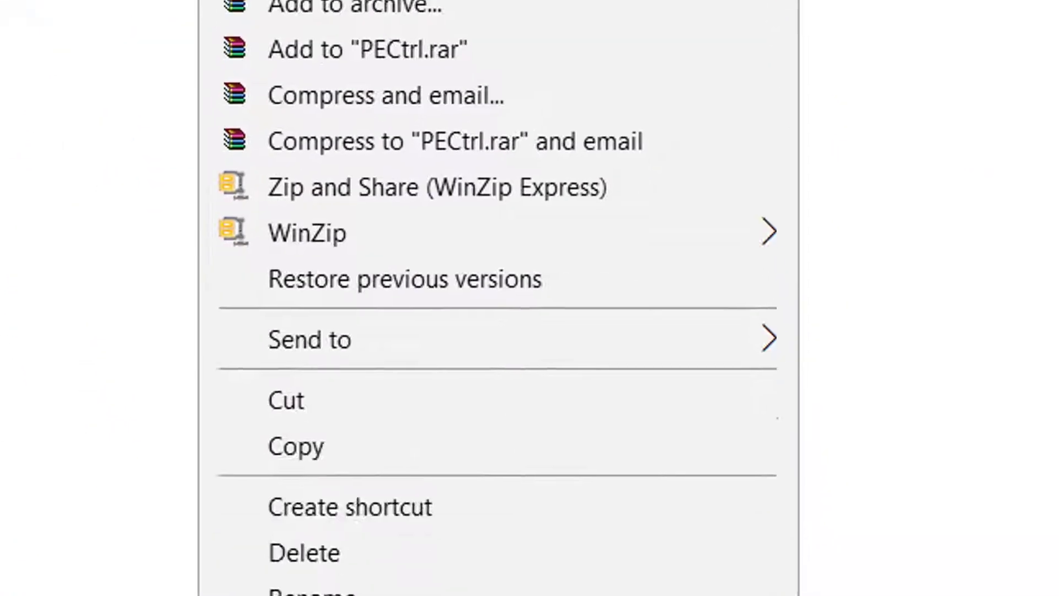
click(283, 355)
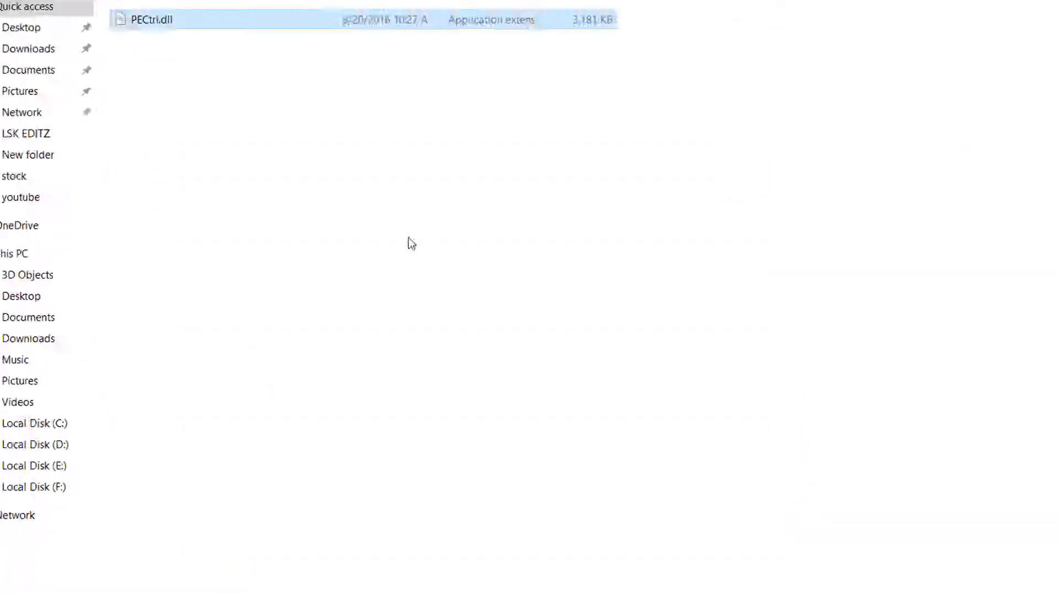
Step: Paste PECtrl.dll into C:\Program Files\SkinFiner, replacing the existing file with administrator permission
click(979, 7)
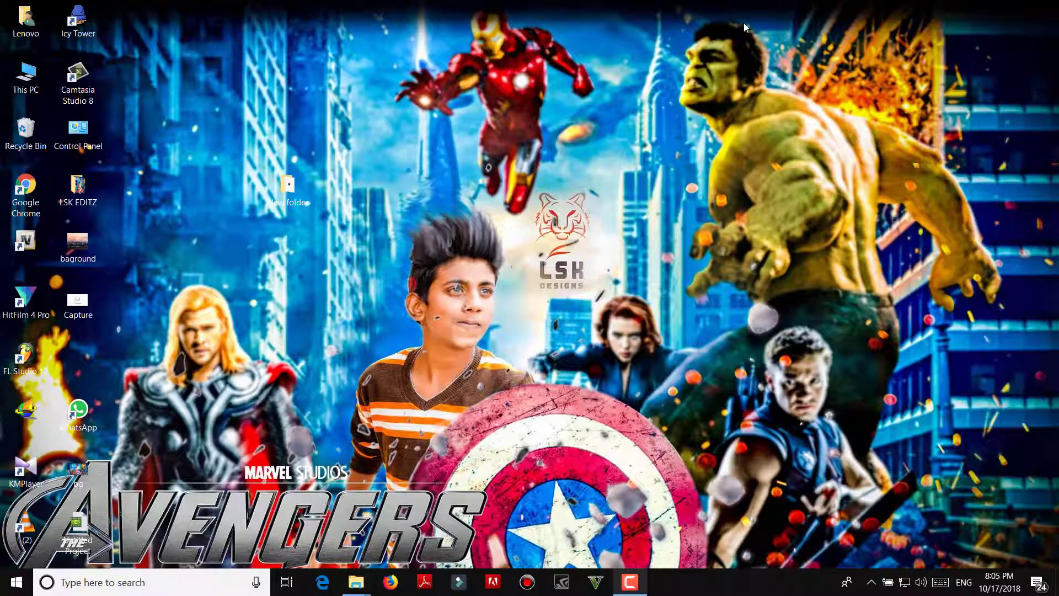
double_click(82, 207)
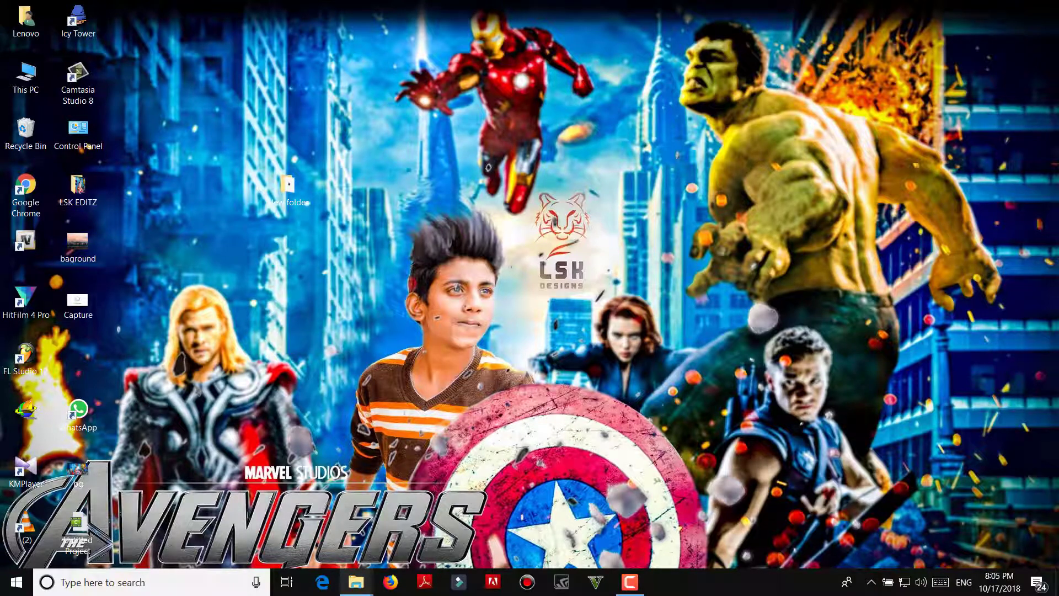
double_click(25, 77)
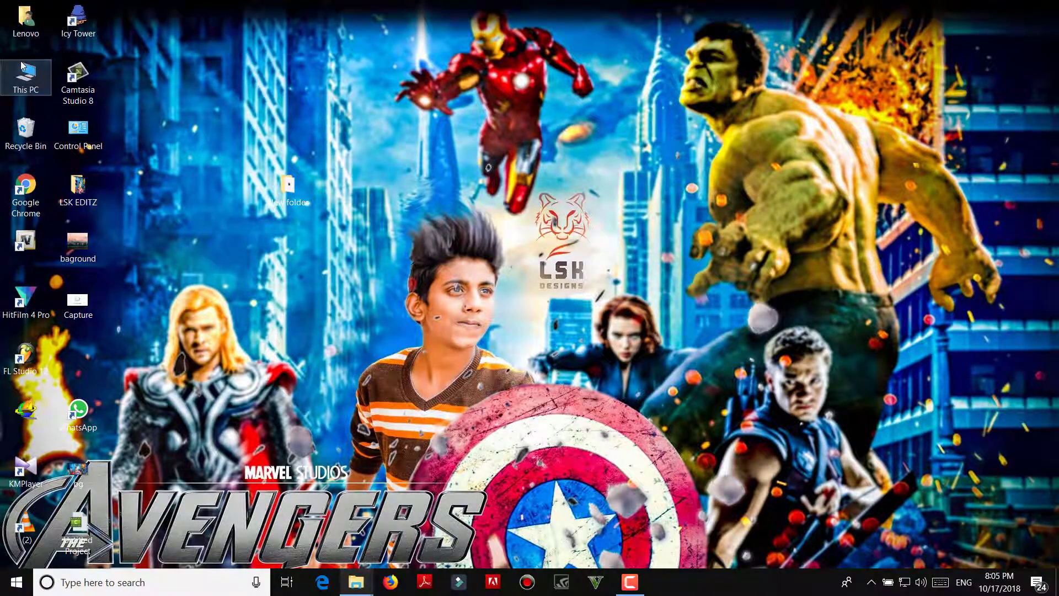
double_click(203, 197)
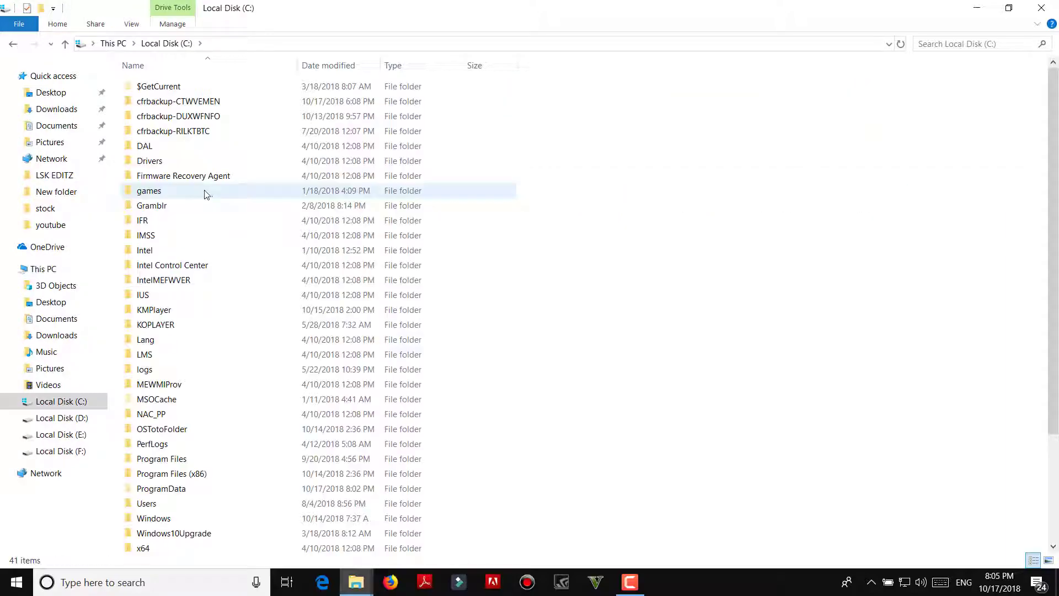
scroll(196, 349, down, 3)
double_click(171, 309)
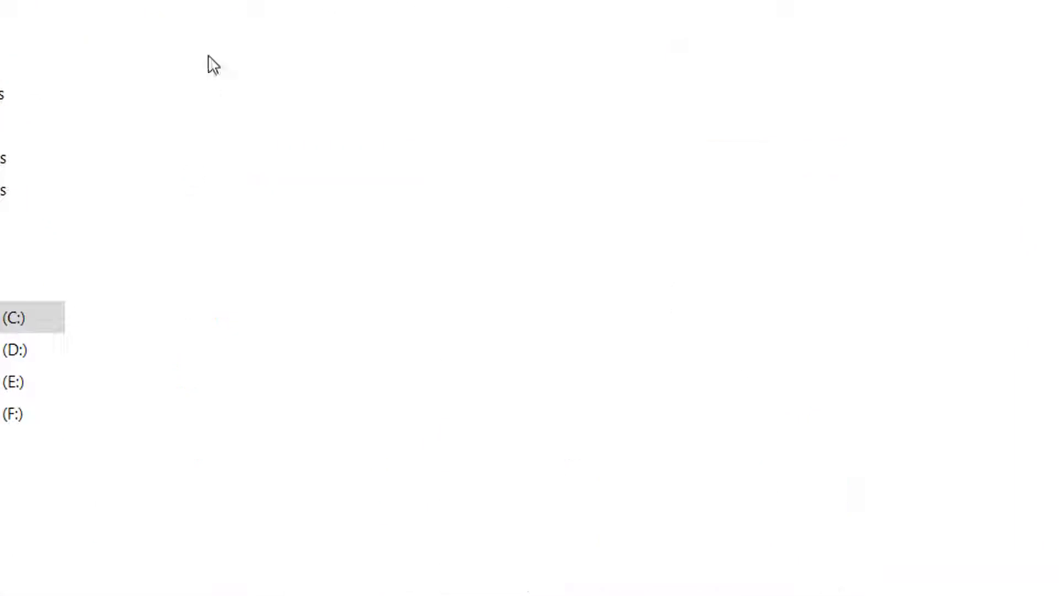
double_click(168, 287)
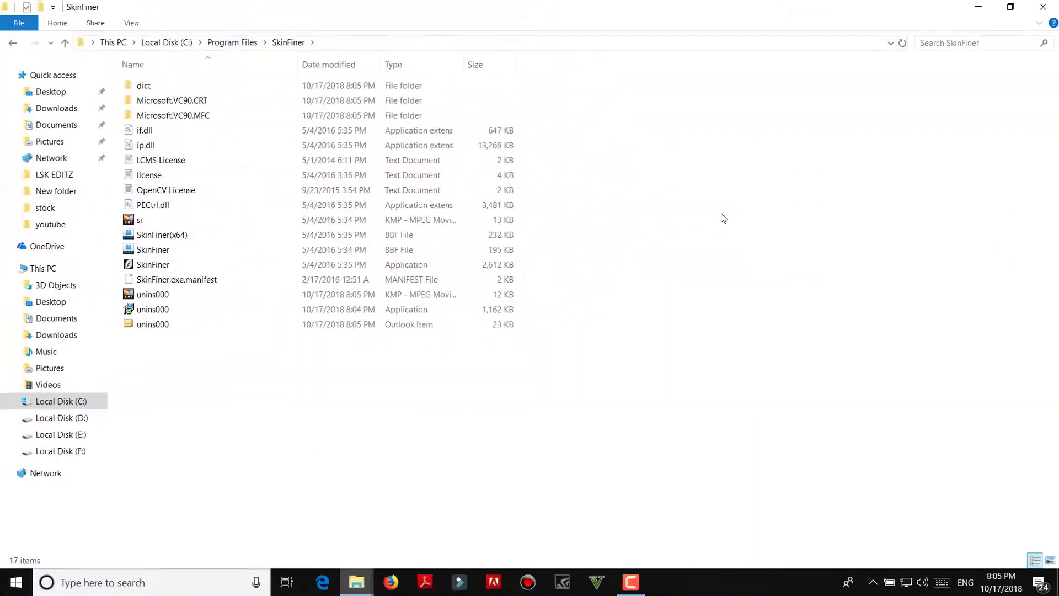
right_click(721, 214)
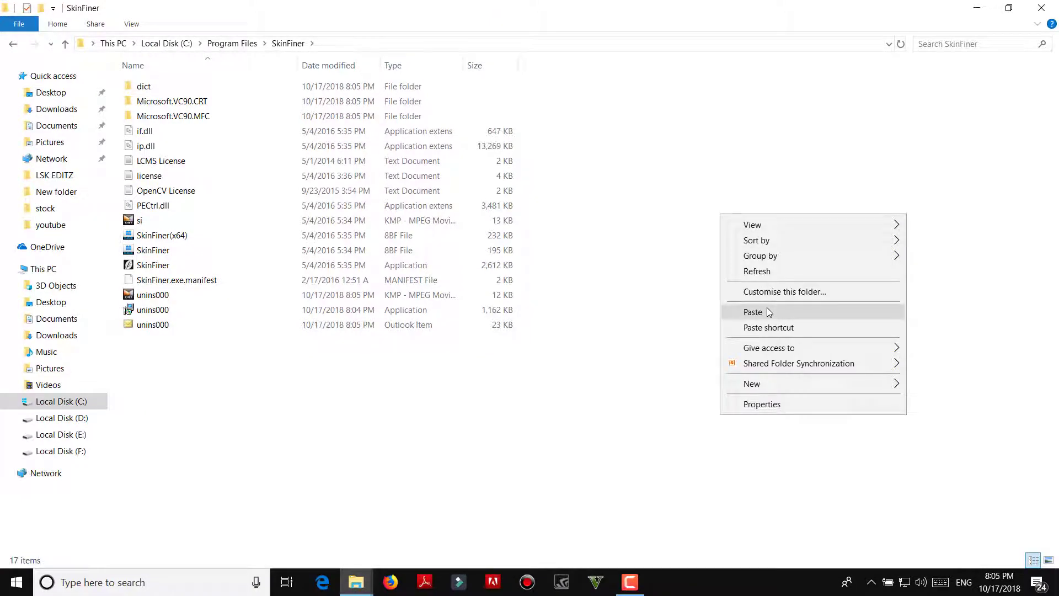
click(767, 311)
click(563, 222)
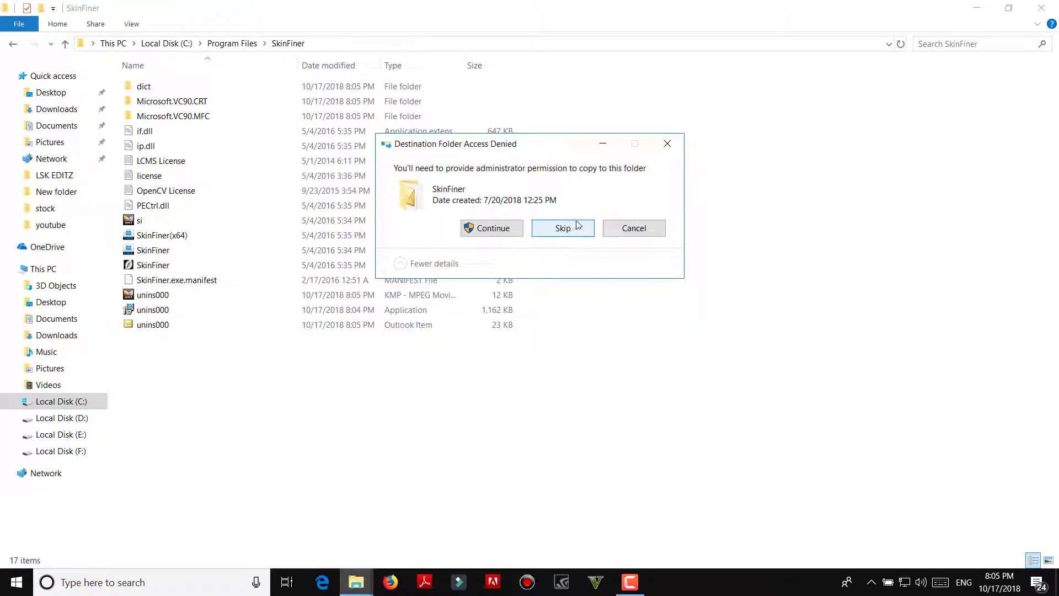
click(503, 231)
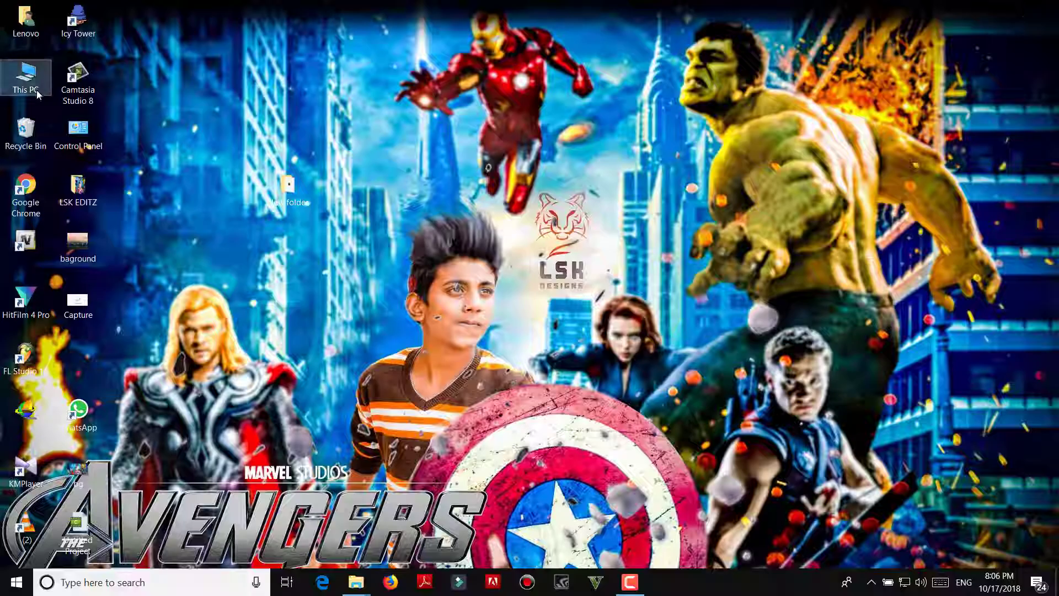
Step: Launch Photoshop CC 2015 from its Program Files folder
double_click(36, 94)
double_click(229, 190)
double_click(152, 99)
double_click(166, 206)
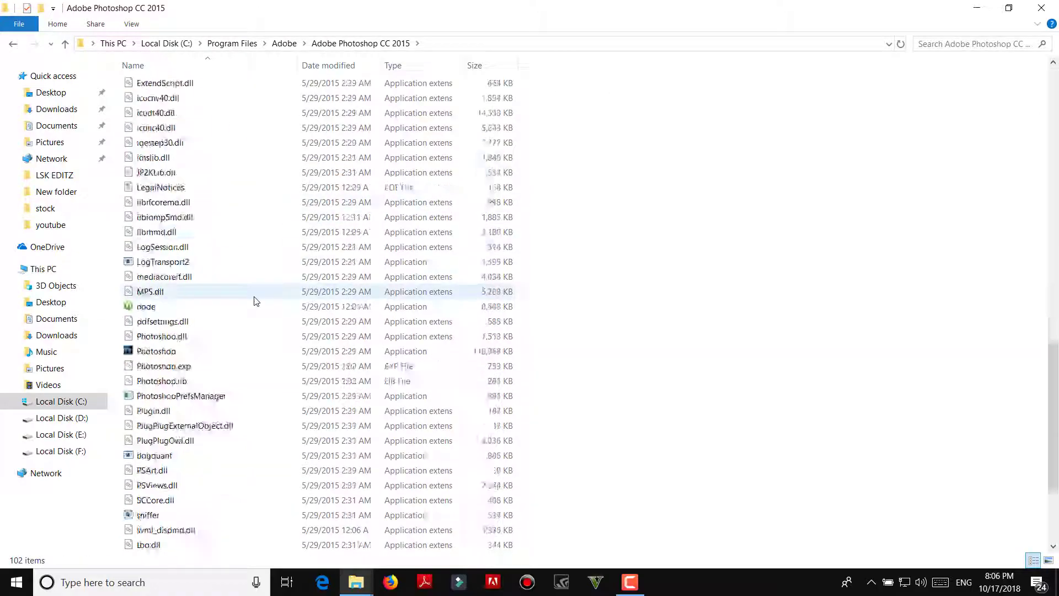
scroll(257, 301, down, 4)
double_click(156, 184)
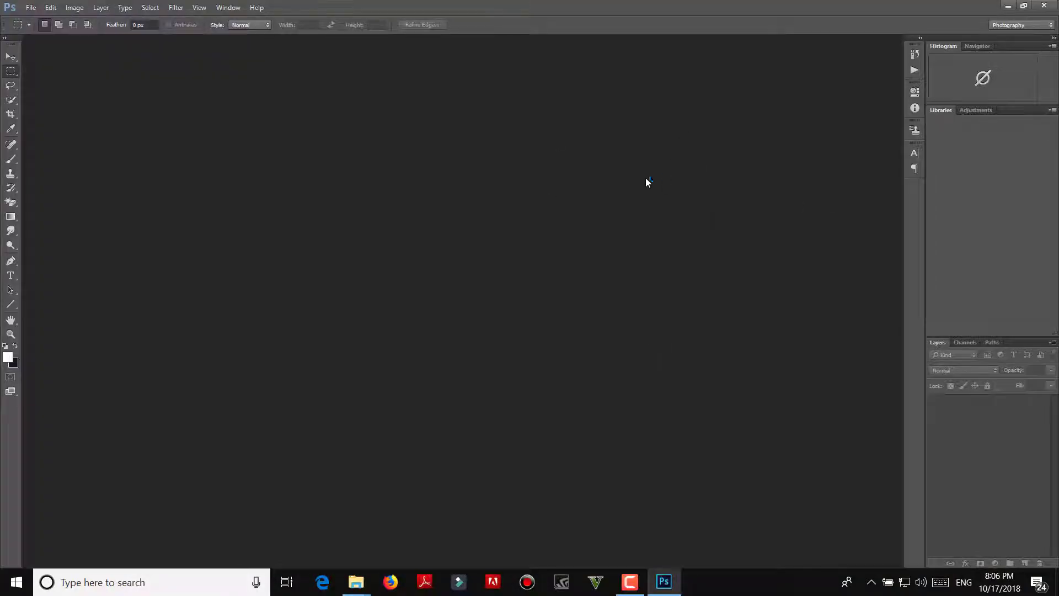
Step: Open the sunset photo 9441282693.jpg in Photoshop
click(31, 7)
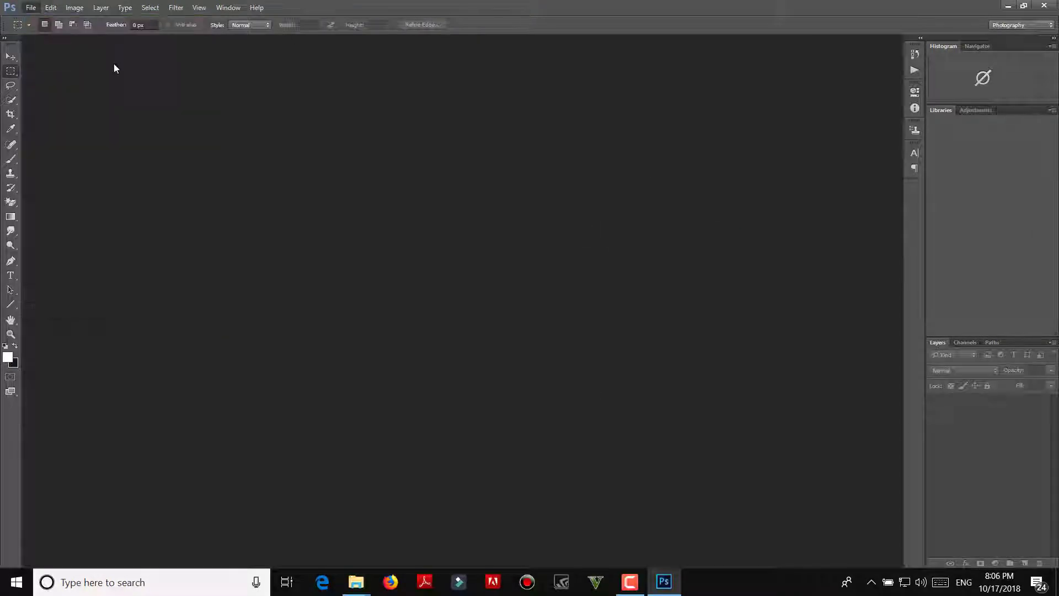
click(922, 110)
key(Return)
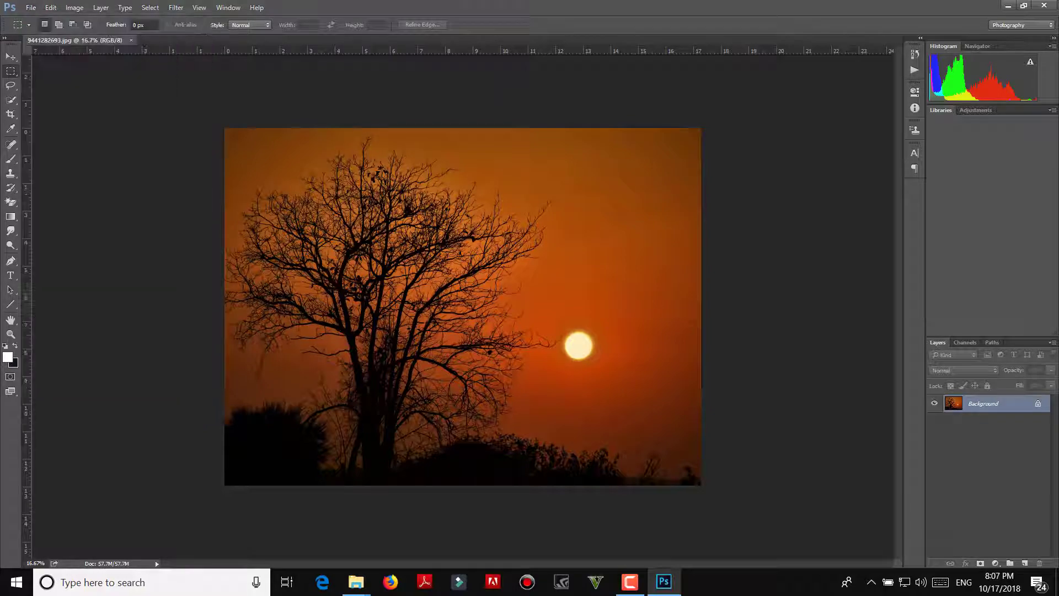
Step: Open DSCN0470.JPG from the stock folder and check the Photo-Toolbox filters for SkinFiner
key(ctrl+o)
double_click(184, 120)
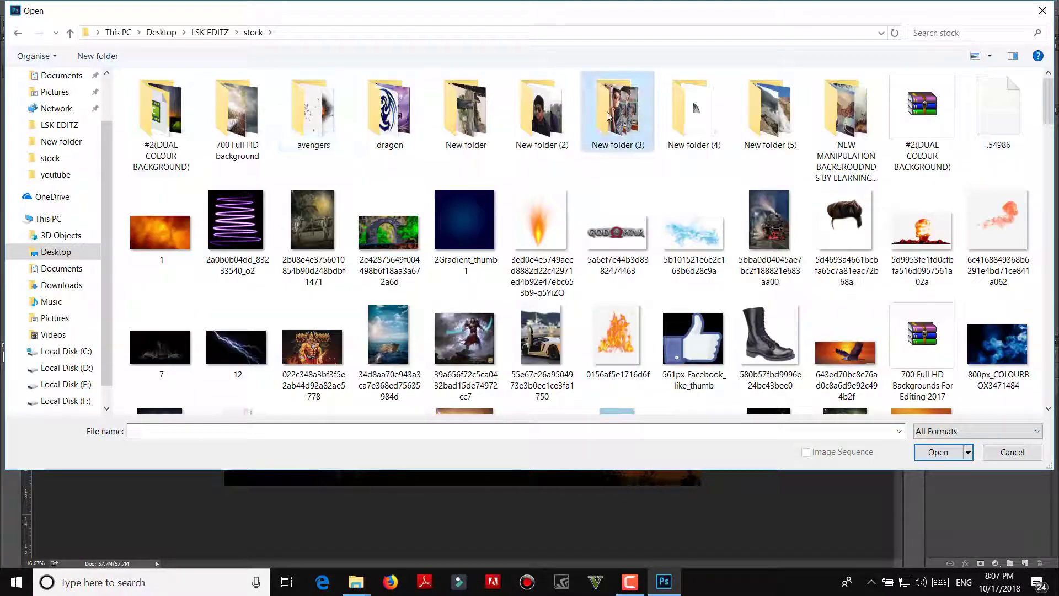
double_click(608, 116)
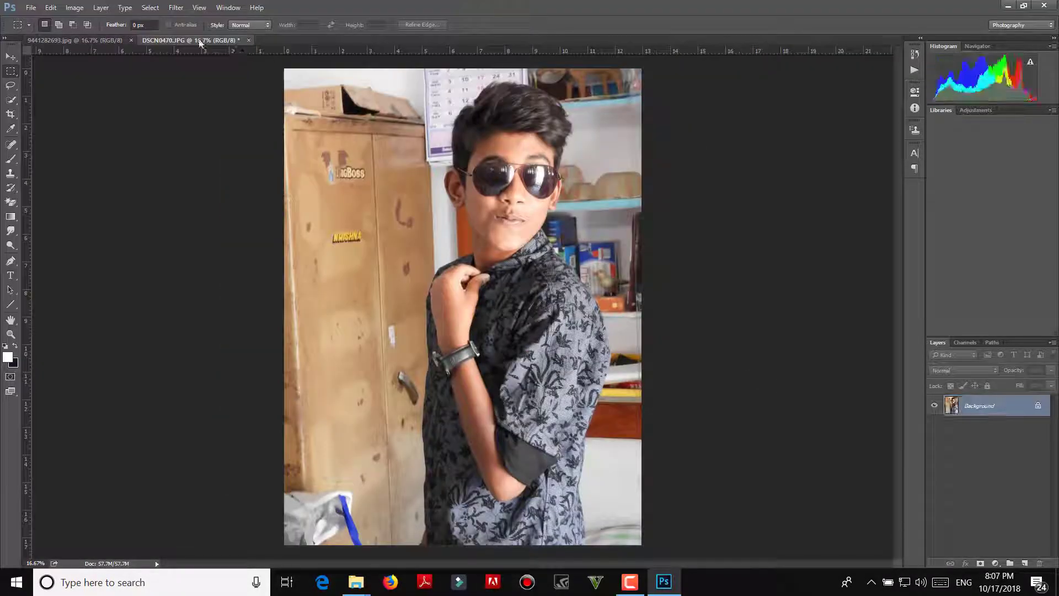
click(176, 7)
mouse_move(205, 326)
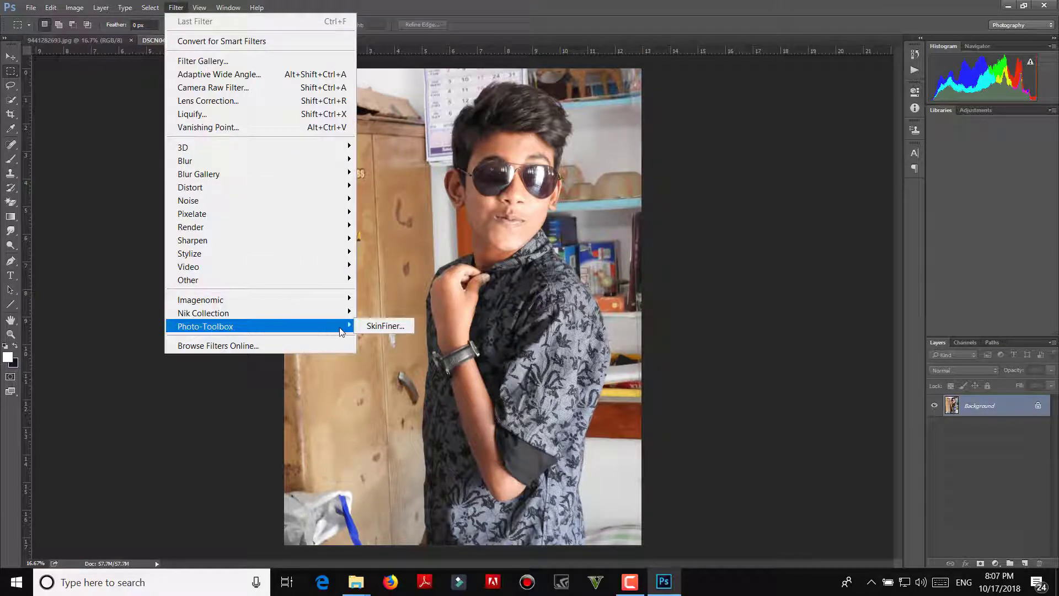
Step: Apply SkinFiner with wider tolerance, more feather, smoothing 73, brightness +57 and contrast +34
click(384, 325)
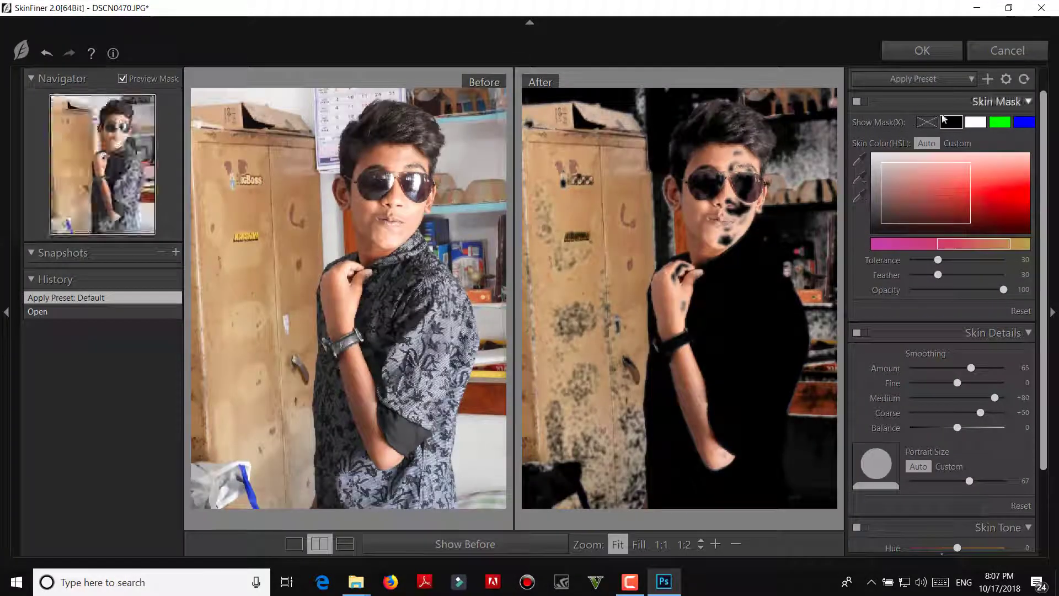
mouse_move(938, 260)
mouse_down()
mouse_move(988, 260)
mouse_move(975, 275)
mouse_up()
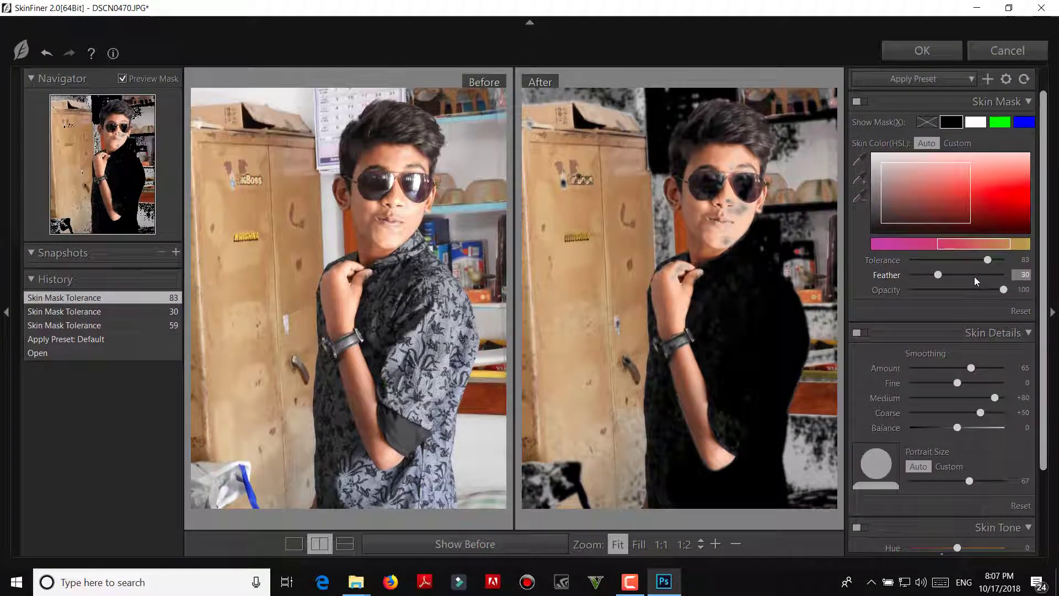
drag(971, 368, 965, 382)
scroll(965, 382, down, 2)
mouse_move(958, 471)
mouse_down()
mouse_move(988, 471)
mouse_move(975, 488)
mouse_up()
click(930, 58)
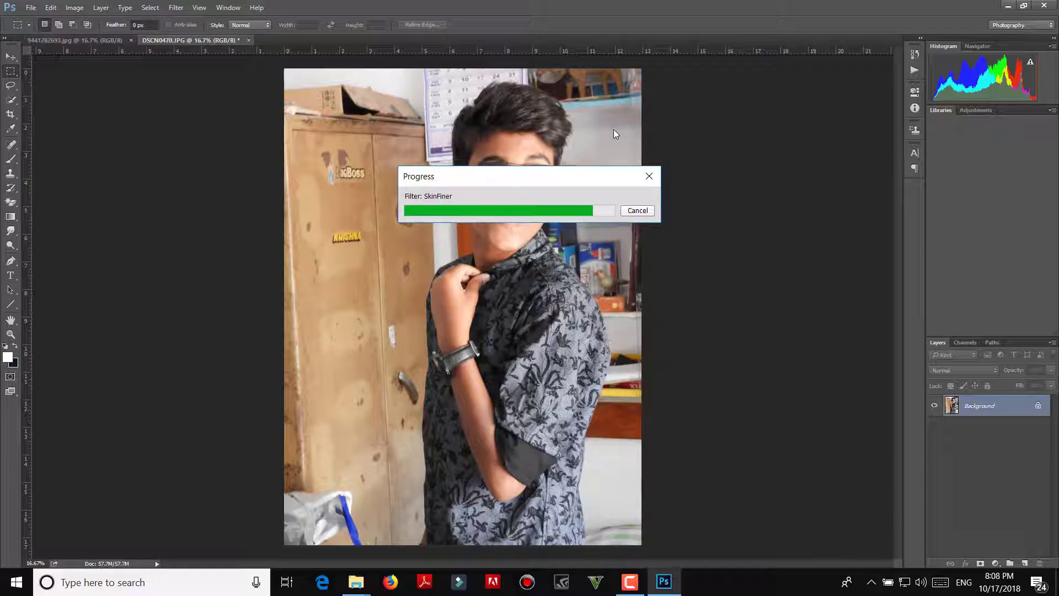
Step: Apply Color Efex Pro 4 to the sunset: Detail Extractor contrast 8%, saturation 43%, plus Foliage
click(105, 42)
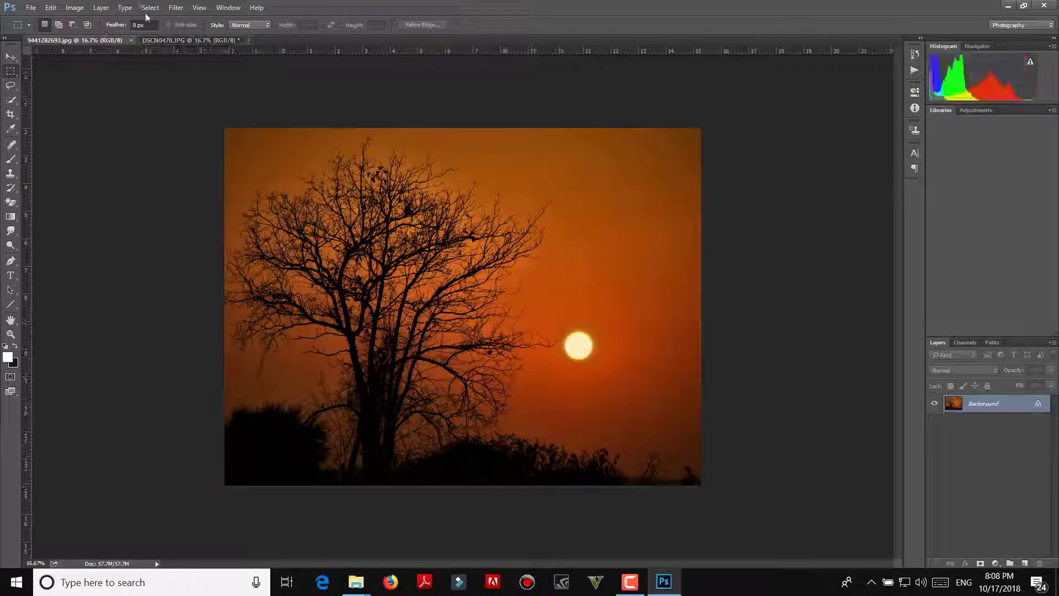
click(176, 7)
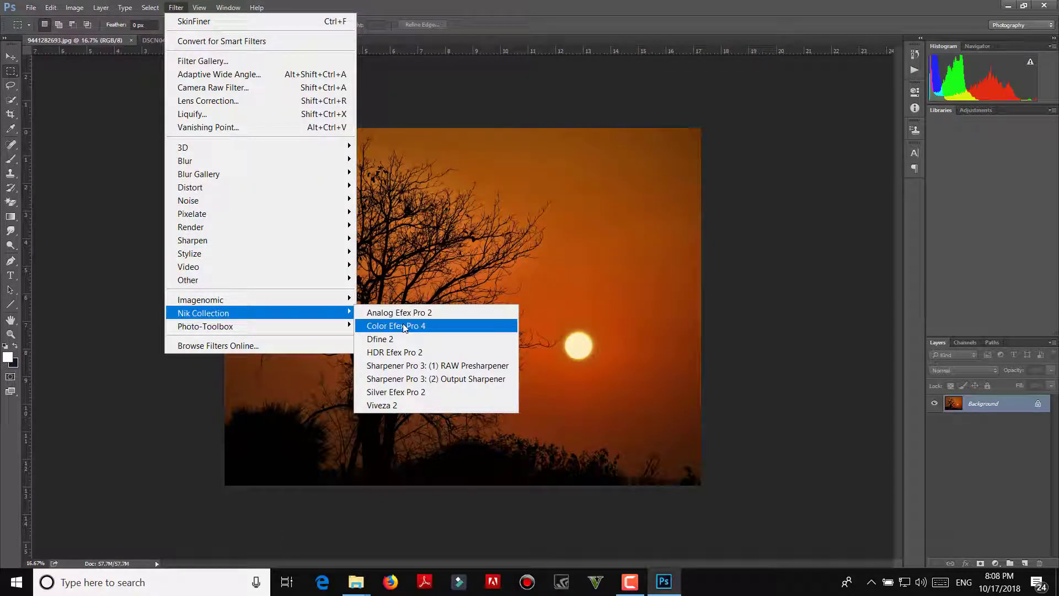
click(395, 326)
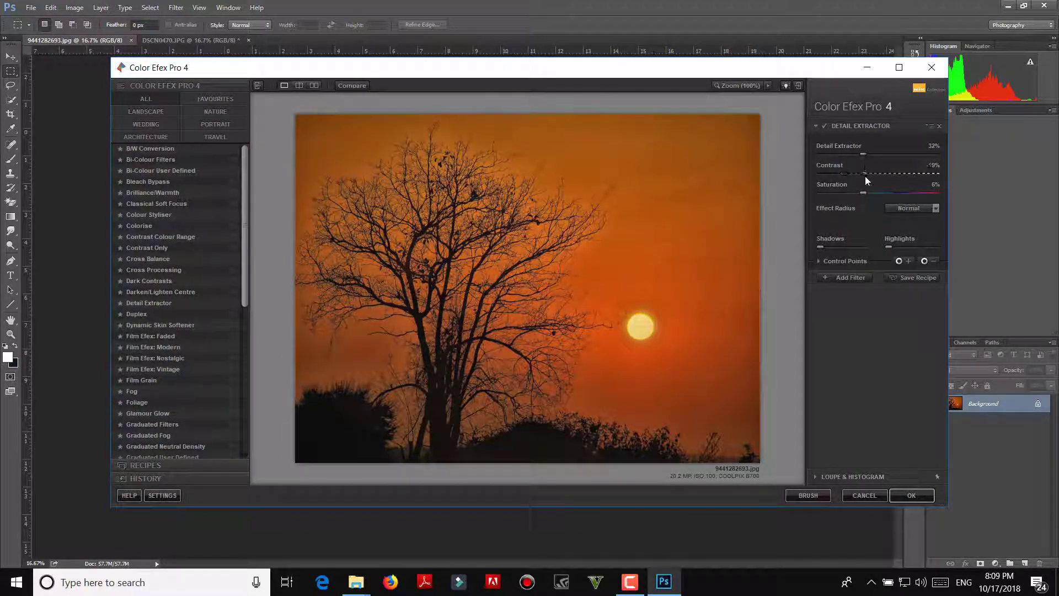
click(864, 174)
click(892, 193)
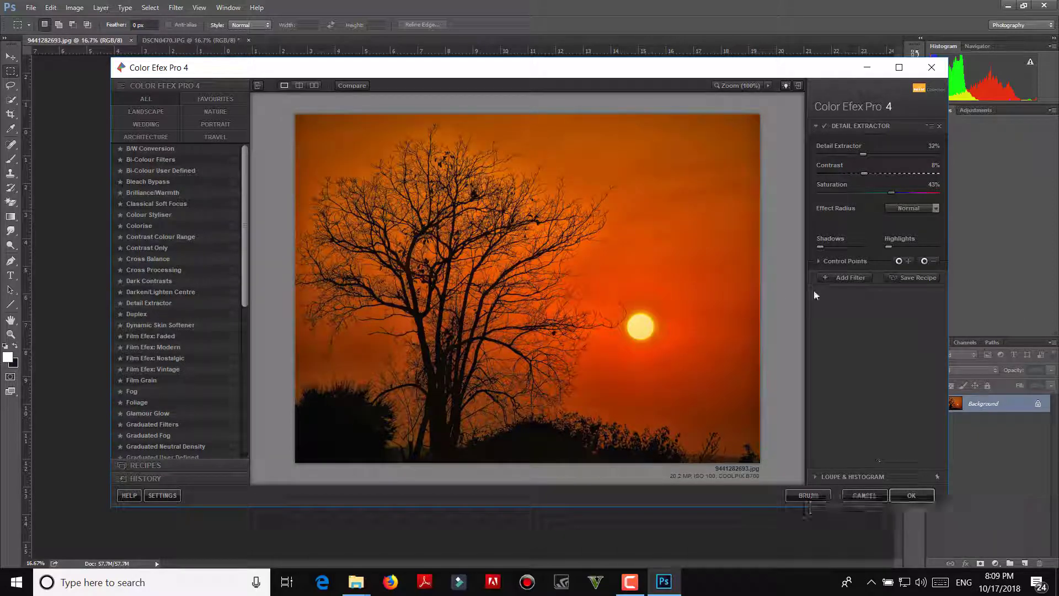
click(849, 278)
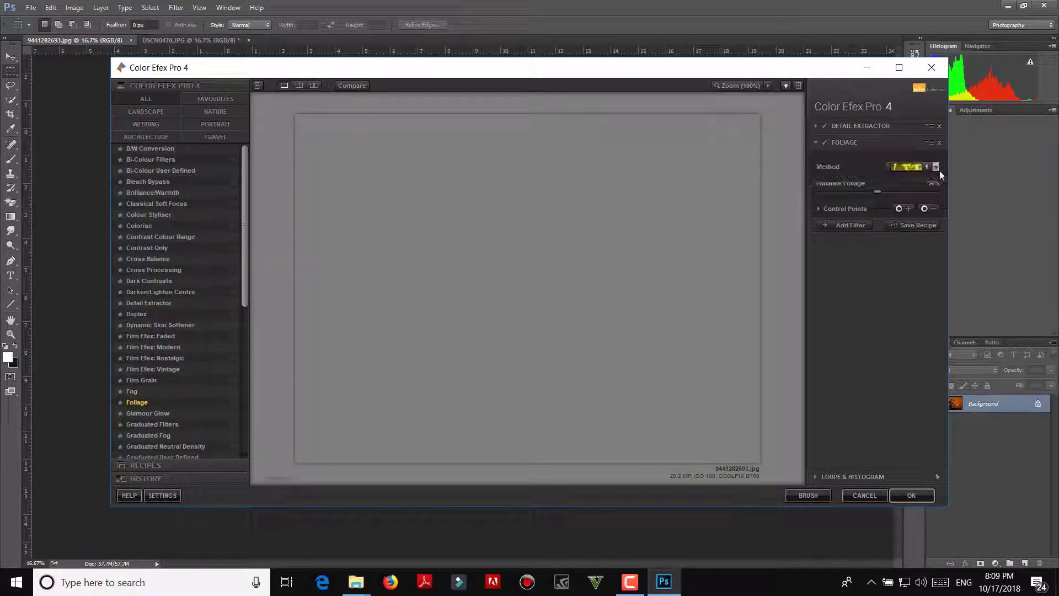
click(875, 226)
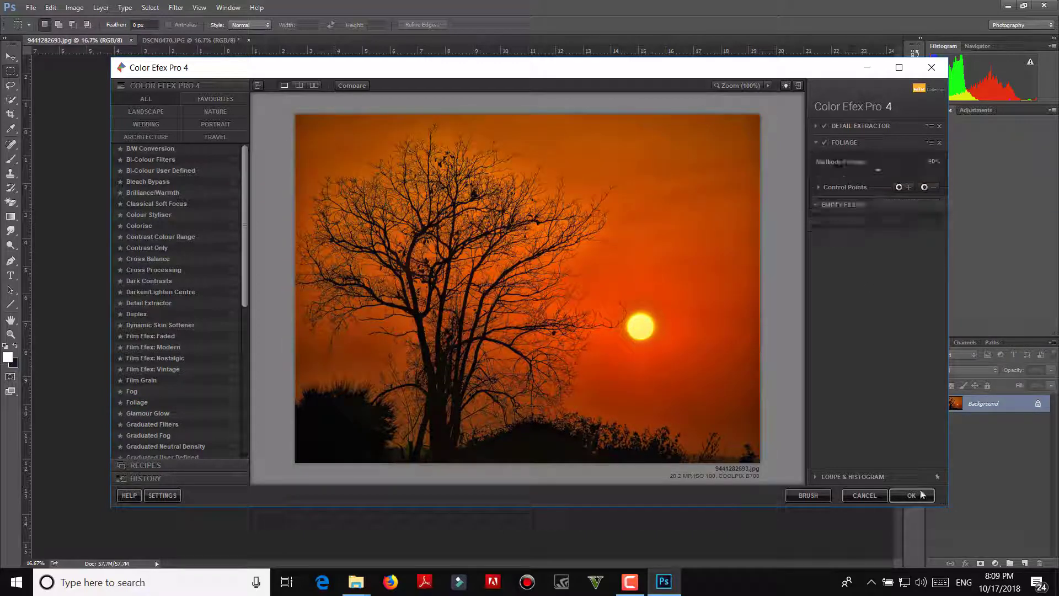
Step: Confirm the Color Efex Pro 4 result, adding its layer above Background
click(911, 495)
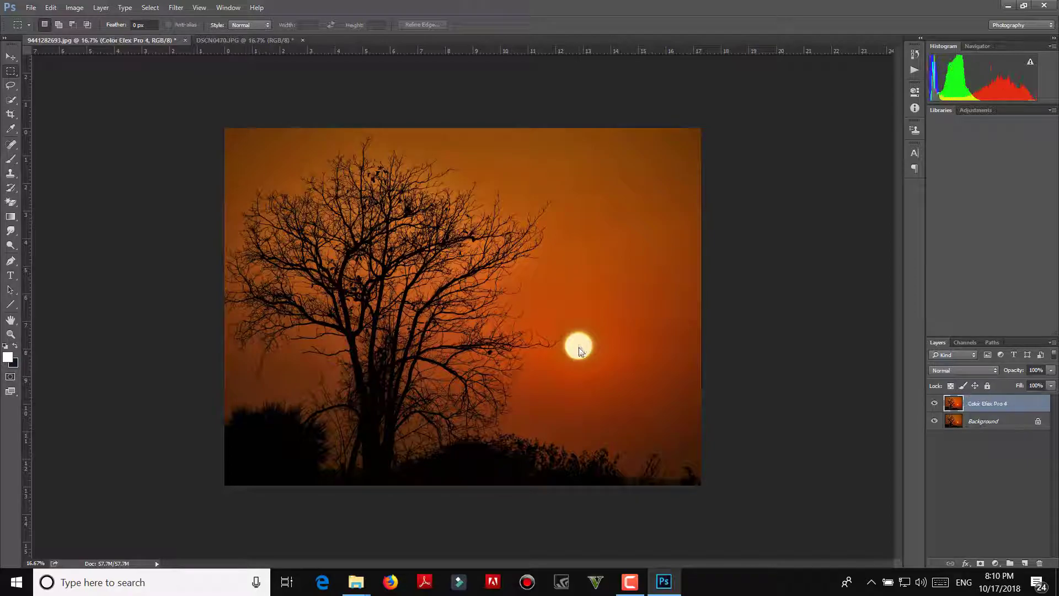
click(630, 581)
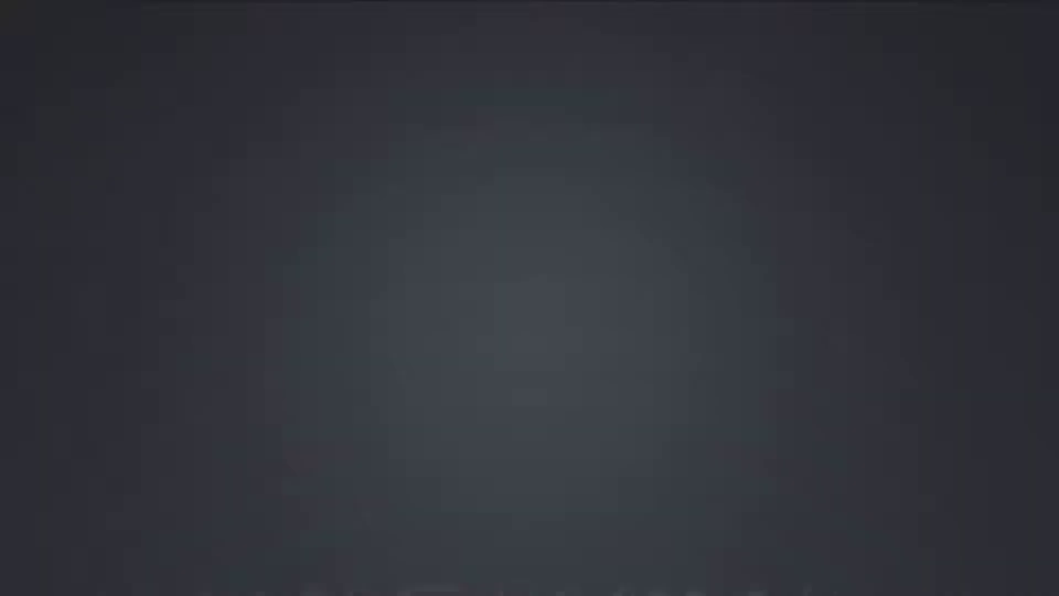